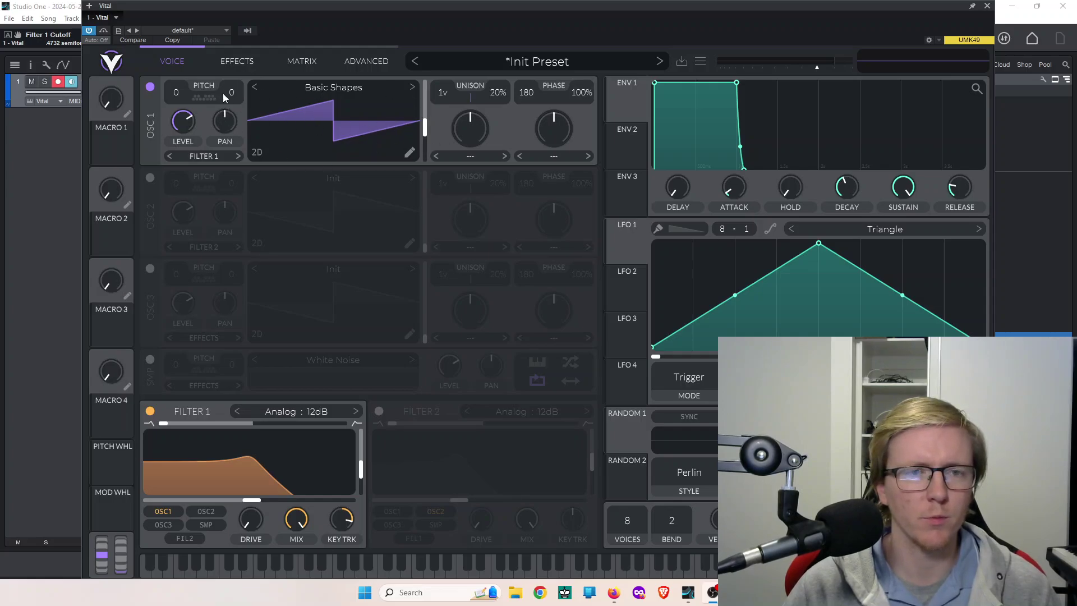
- Review the output routing options for oscillator 1 and keep it sent to Filter 1
click(203, 157)
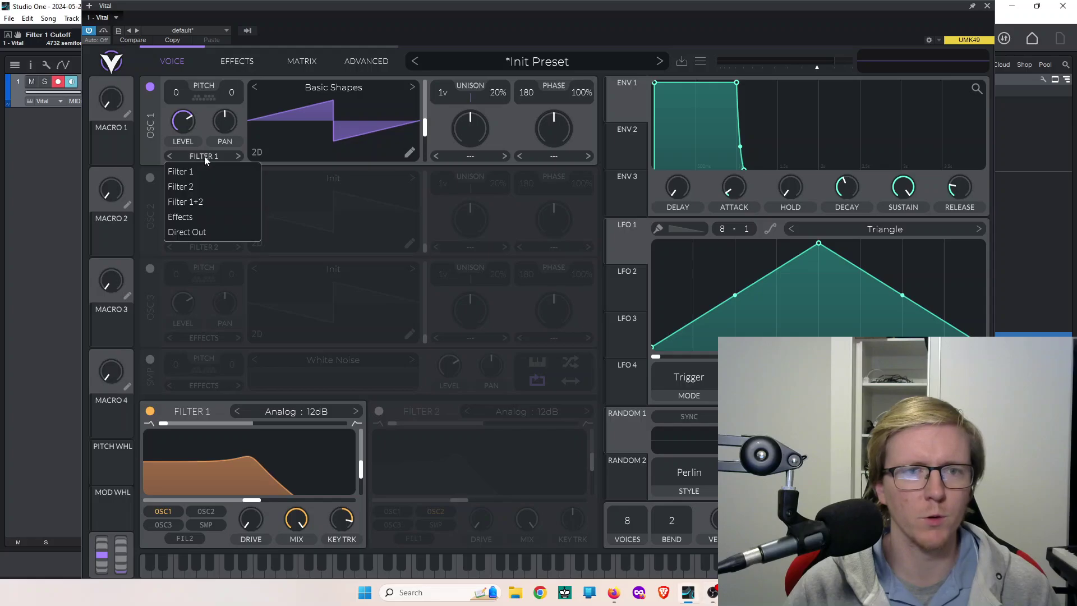
click(159, 181)
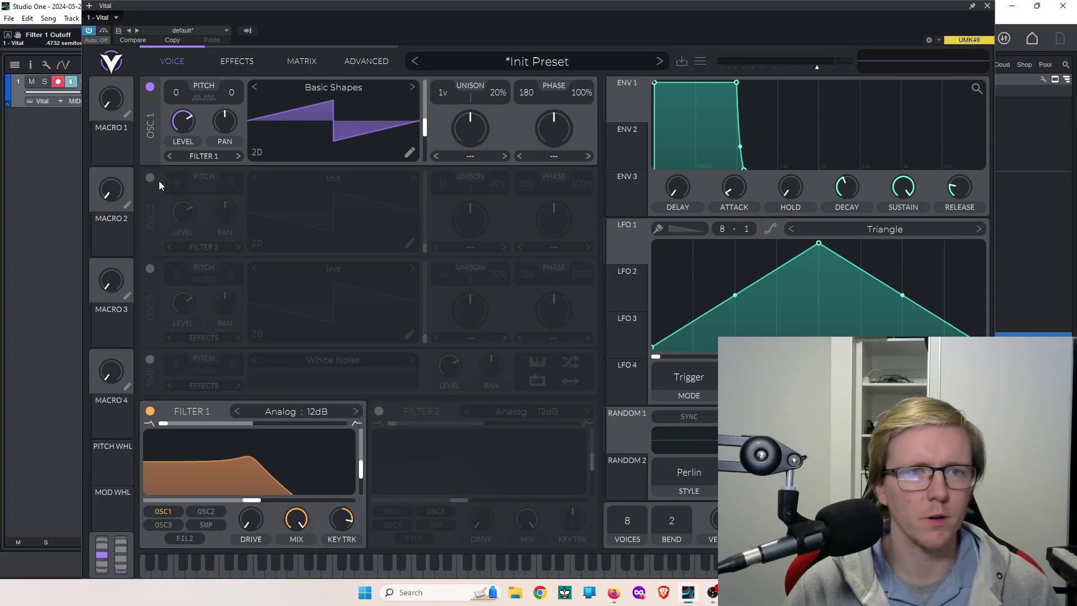
click(202, 157)
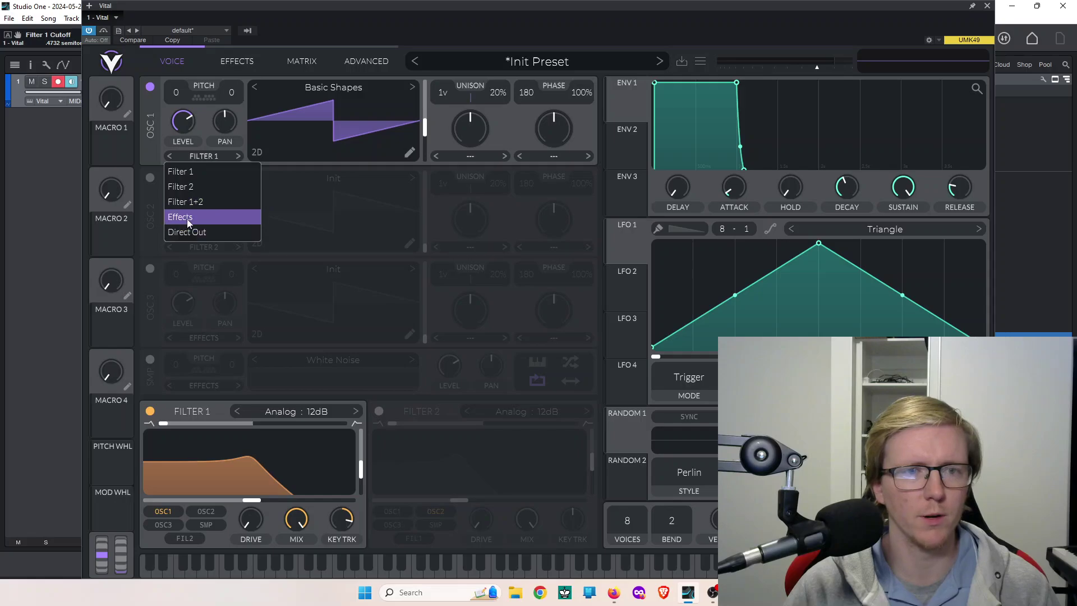
click(198, 172)
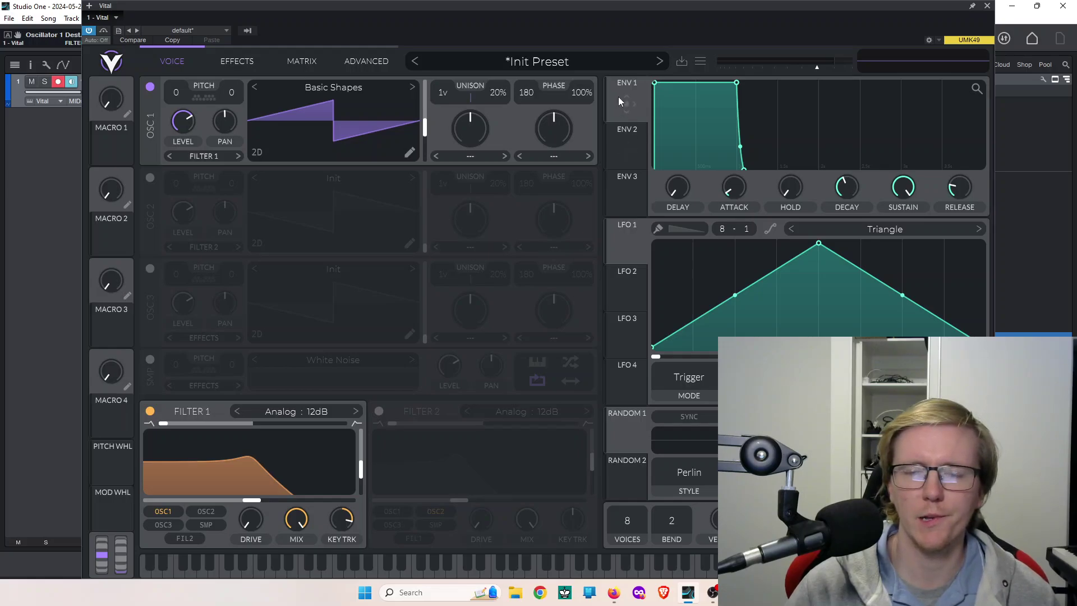
- Lengthen the attack of envelope 1 and settle it at about 0.54 seconds
click(624, 148)
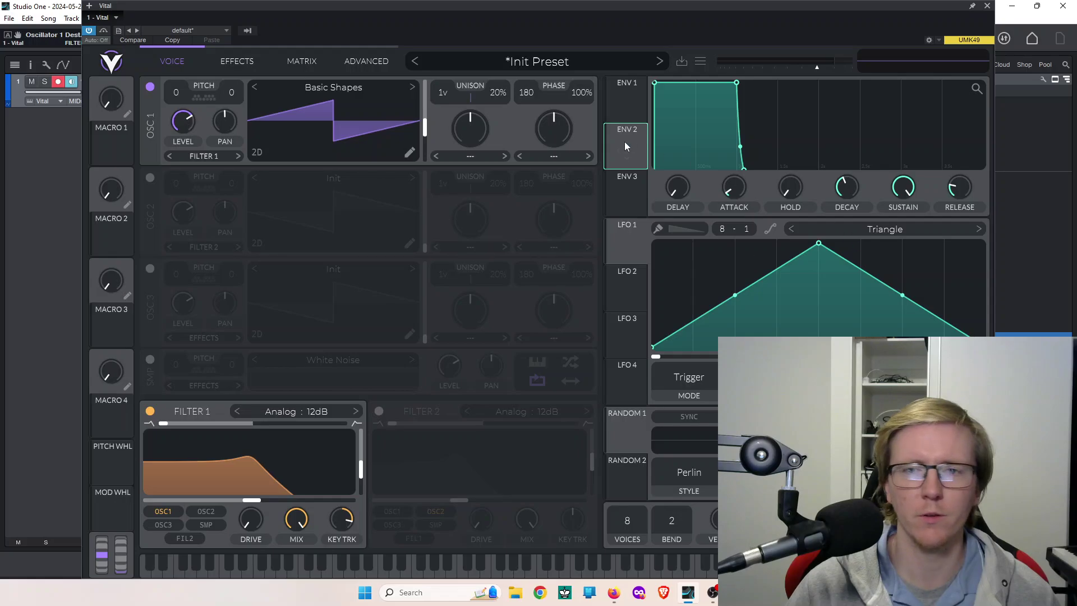
click(616, 100)
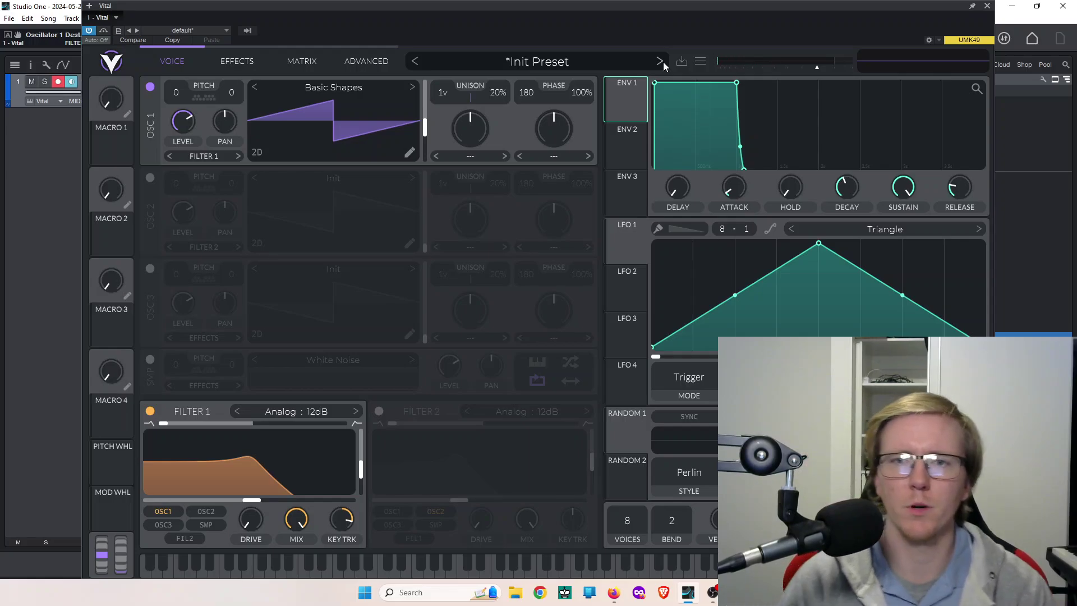
drag(657, 84, 732, 94)
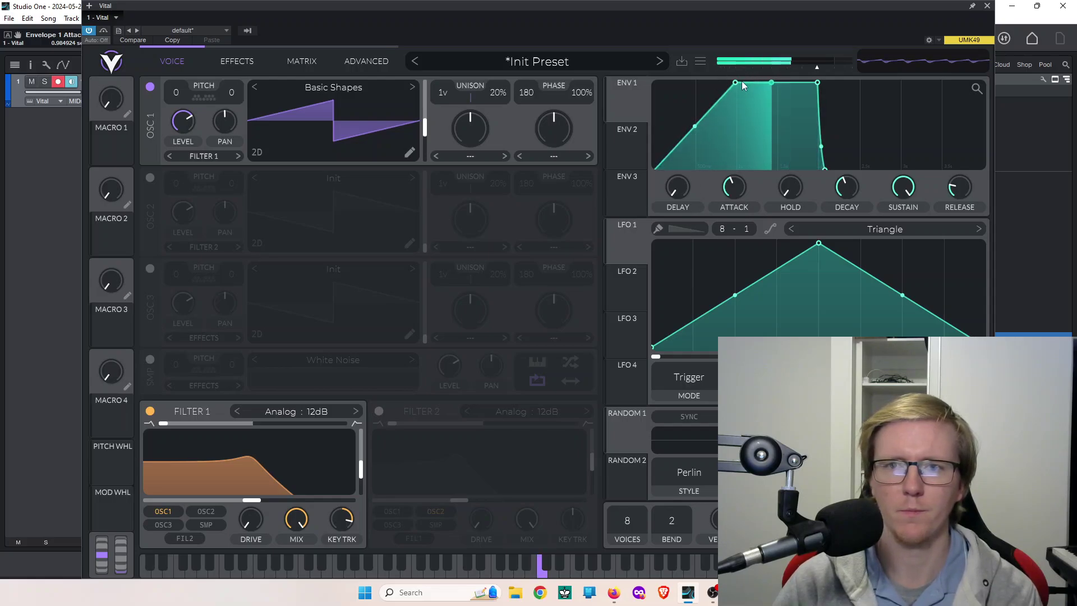
drag(736, 82, 699, 82)
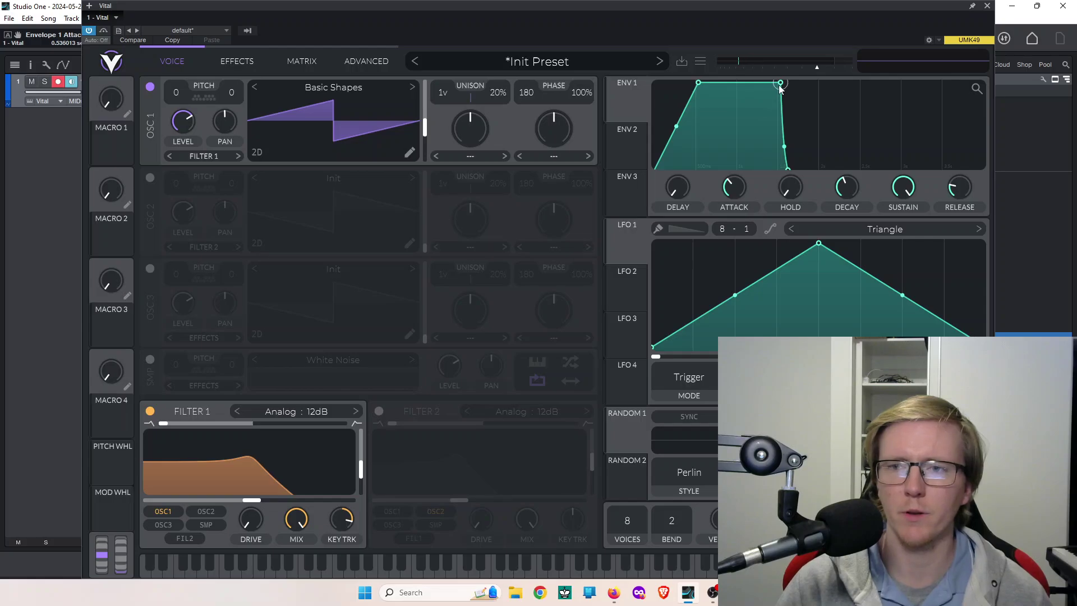
- Lengthen the decay of envelope 1 and lower its sustain level to about 0.75
drag(781, 85, 783, 115)
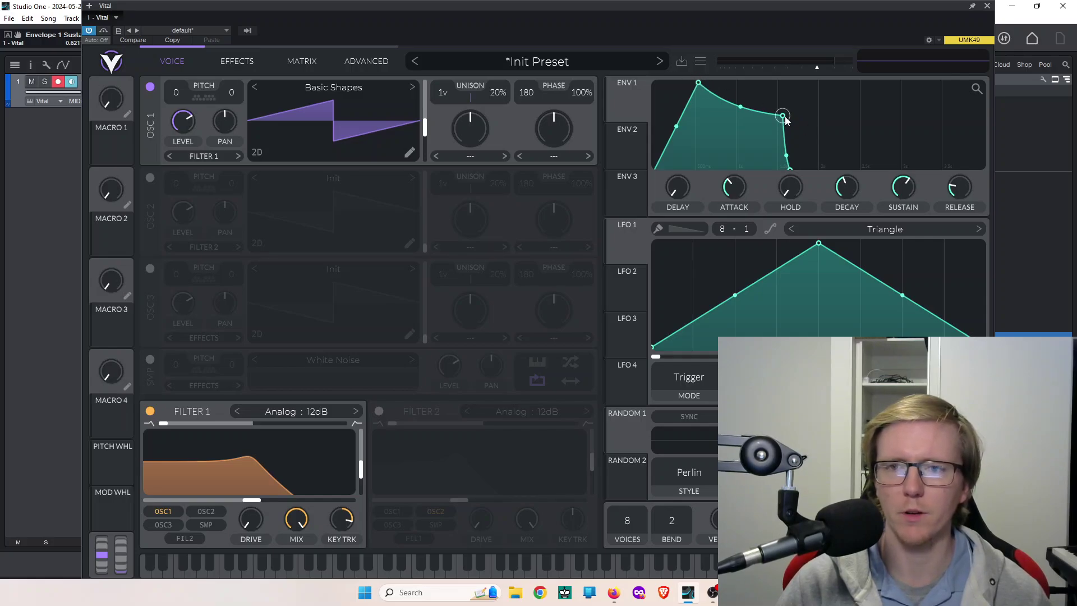
drag(784, 117, 783, 118)
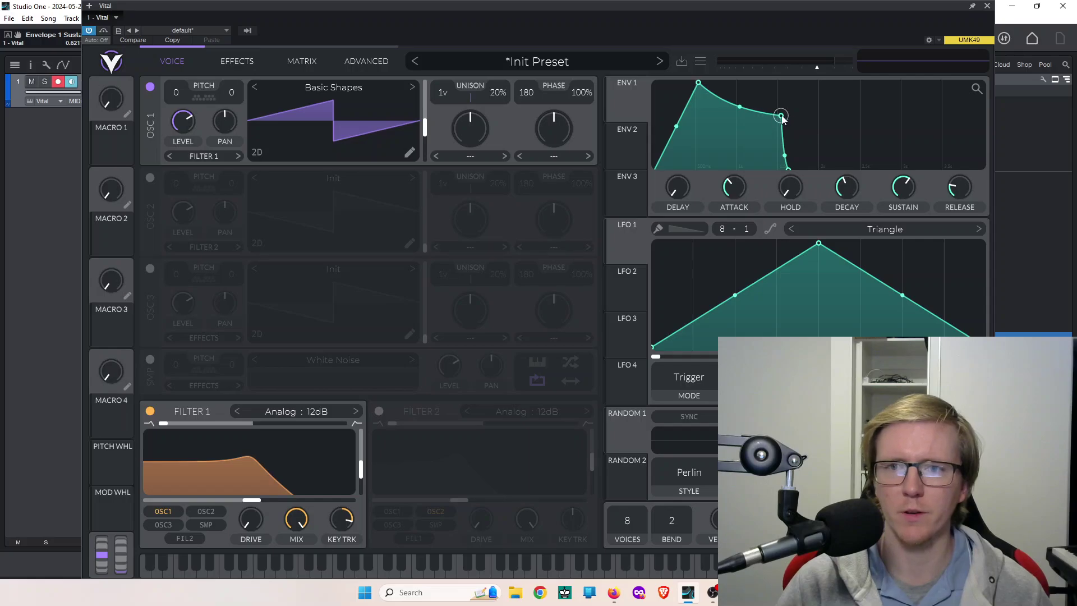
mouse_move(842, 187)
mouse_down()
mouse_move(843, 172)
mouse_move(848, 192)
mouse_up()
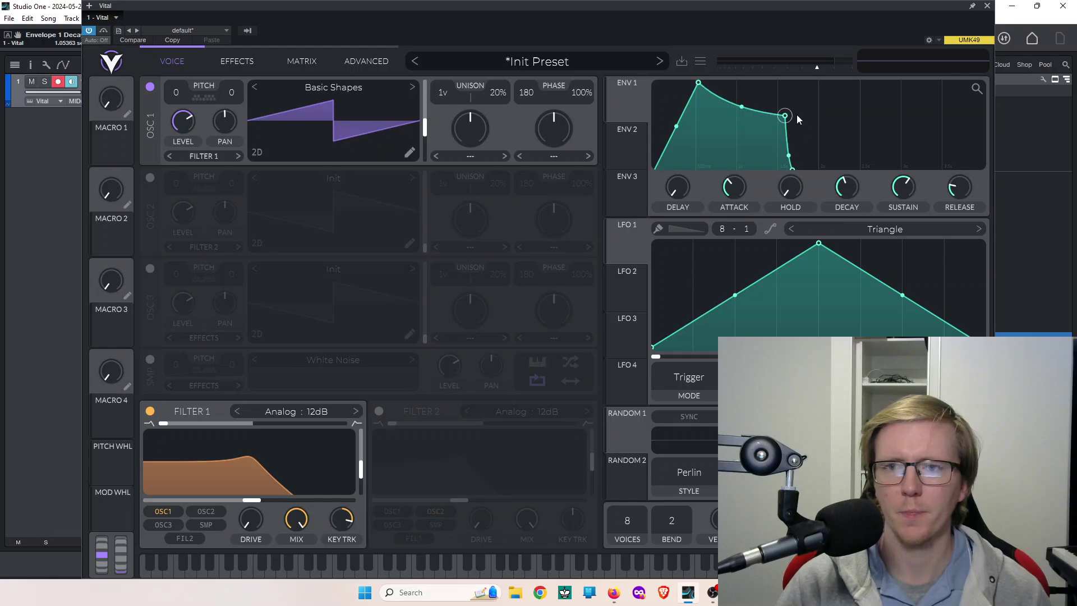
drag(793, 116, 835, 117)
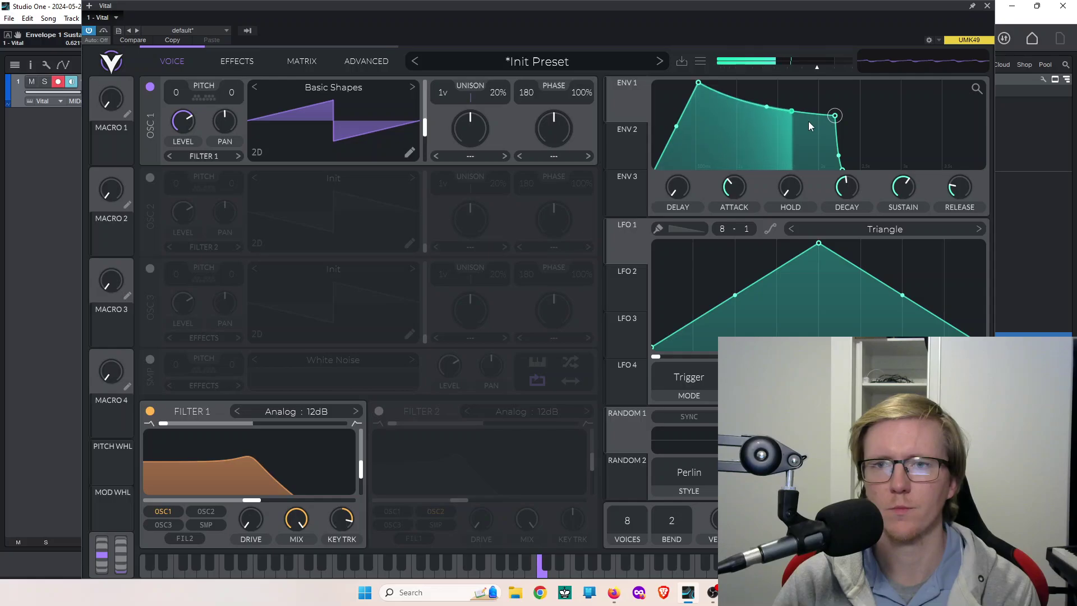
drag(834, 116, 814, 105)
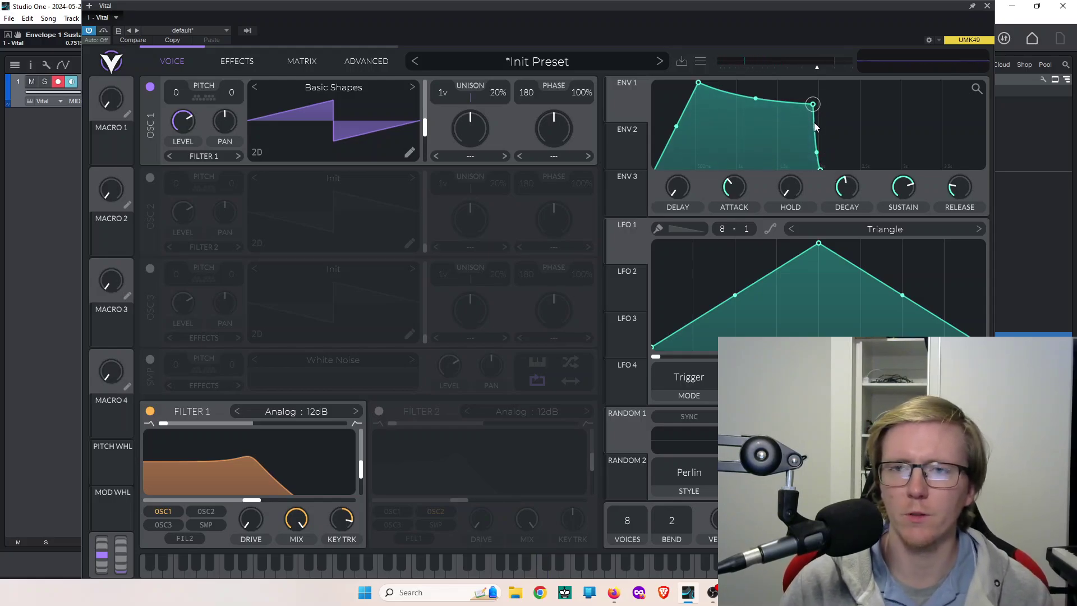
- Lengthen the release of envelope 1 and straighten its decay and release curves to nearly linear
drag(819, 167, 921, 202)
drag(874, 160, 879, 143)
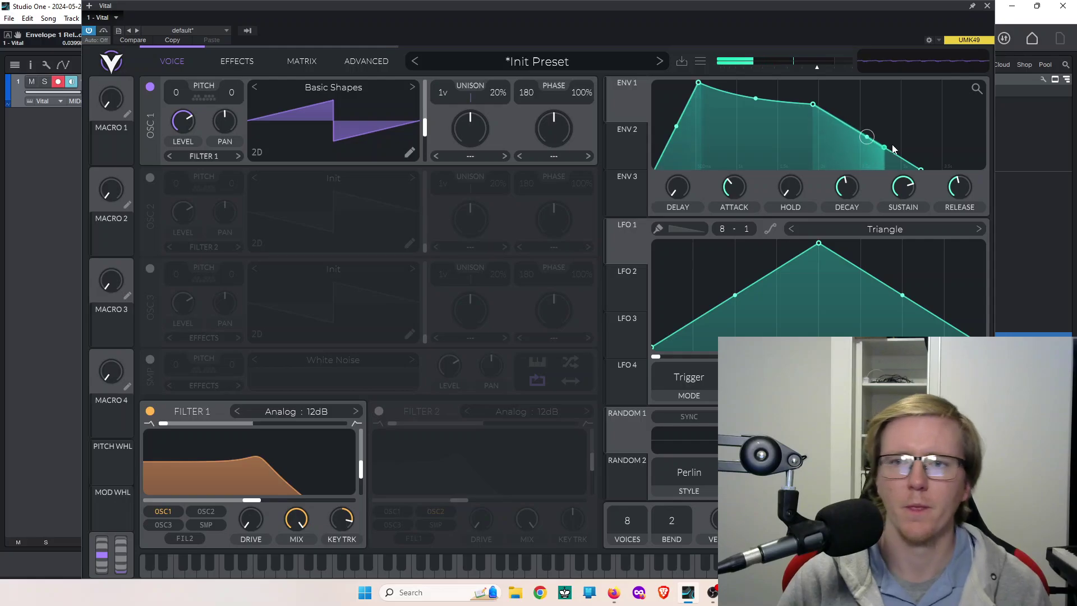
mouse_move(676, 127)
mouse_down()
mouse_move(668, 147)
mouse_move(671, 31)
mouse_move(691, 122)
mouse_up()
mouse_move(755, 99)
mouse_down()
mouse_move(771, 35)
mouse_move(763, 94)
mouse_up()
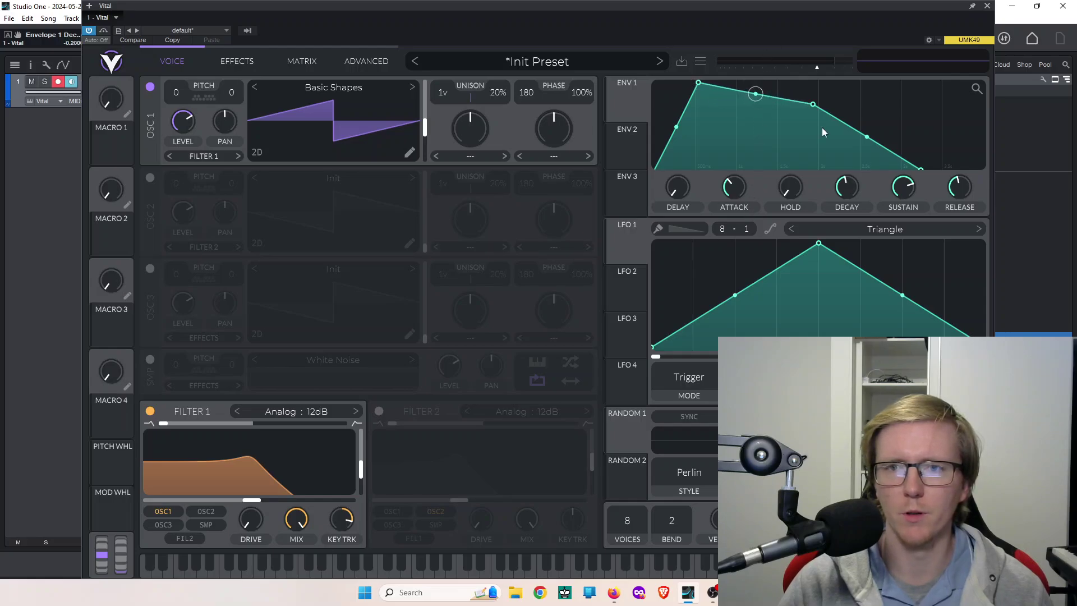
mouse_move(862, 142)
mouse_down()
mouse_move(866, 123)
mouse_move(877, 141)
mouse_up()
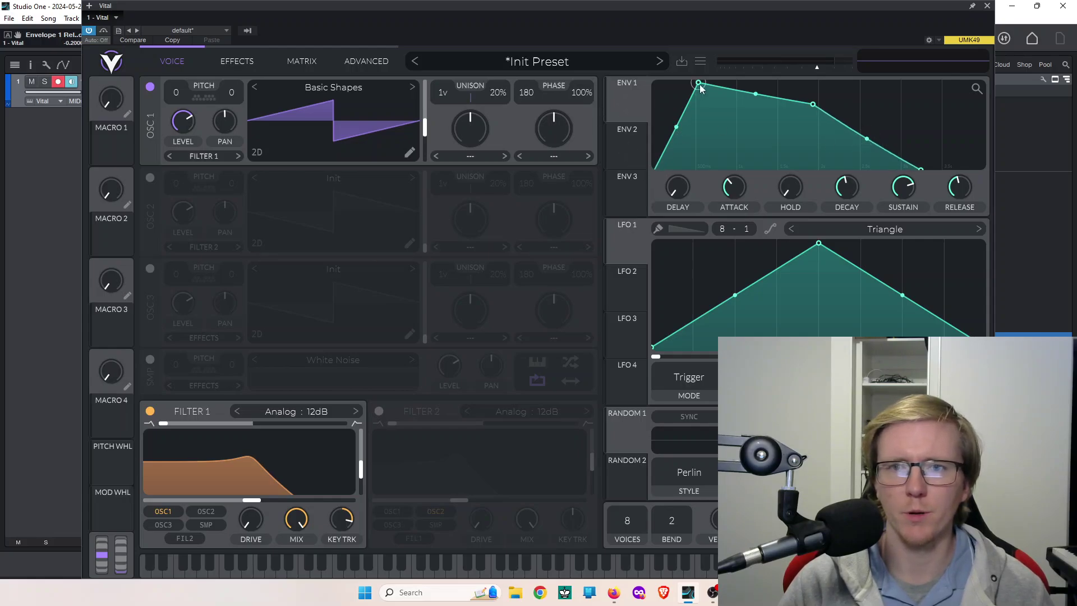
- Set envelope 1's attack to about 0.56 seconds and bend its decay and release curves inward to about -1.8
mouse_move(700, 88)
mouse_down()
mouse_move(710, 85)
mouse_move(700, 85)
mouse_up()
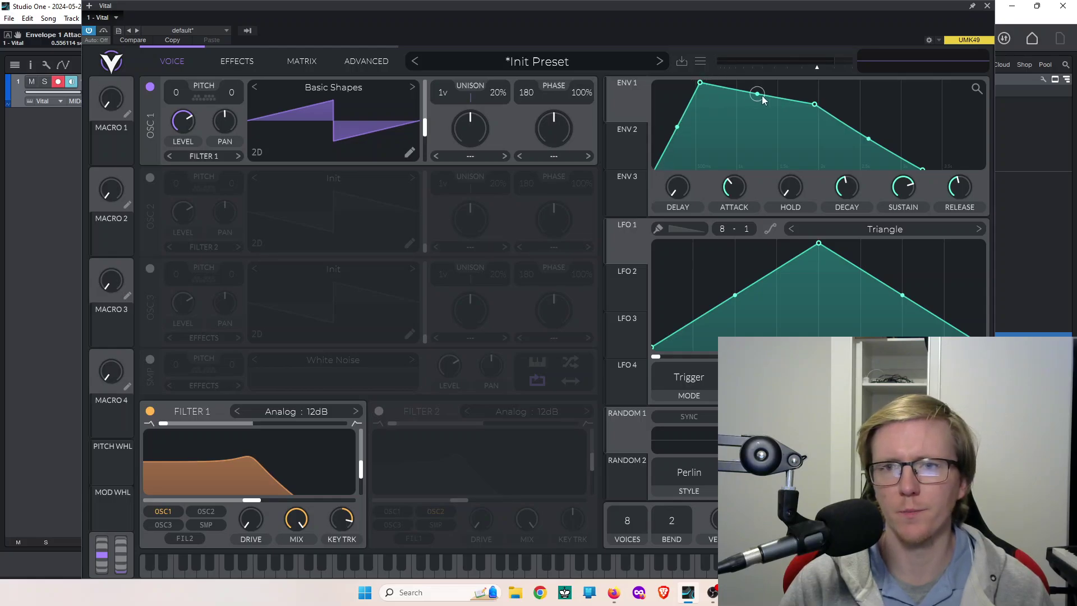
drag(762, 96, 762, 110)
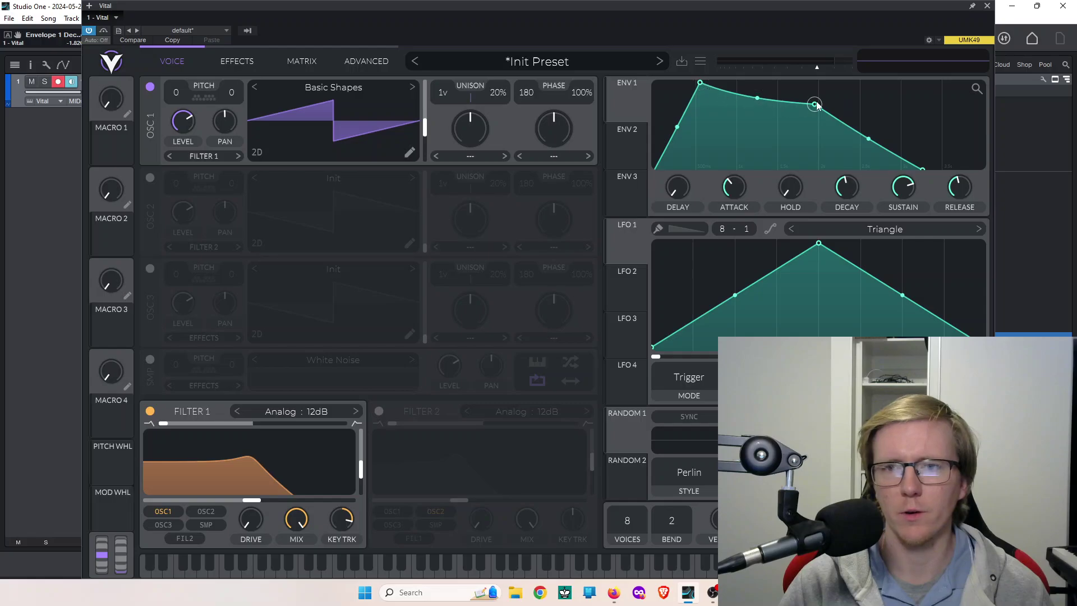
drag(868, 139, 862, 161)
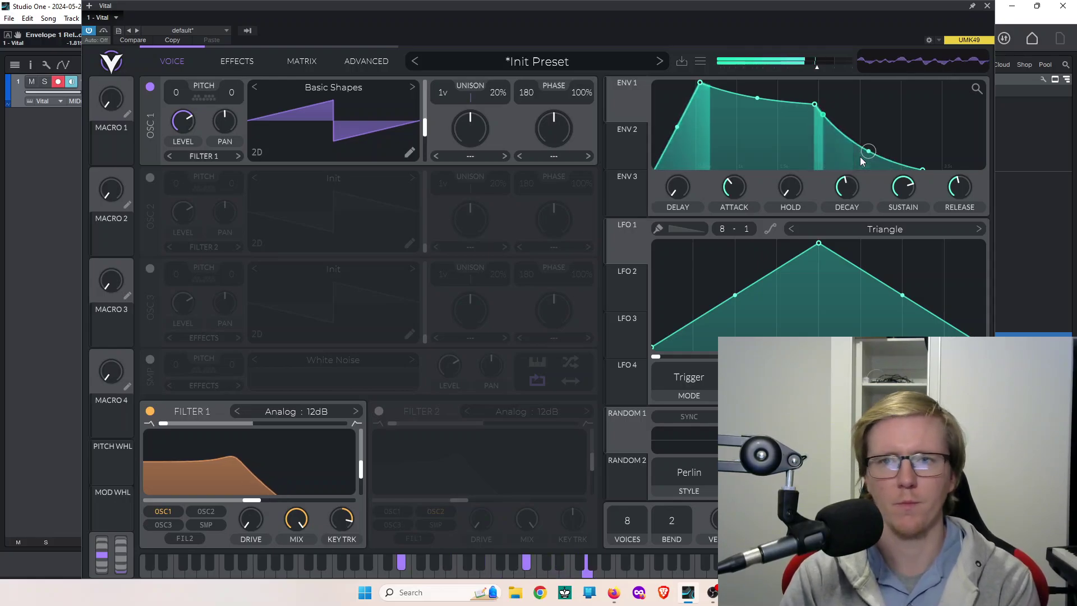
- Set envelope 1's release to about 2.43 seconds and lower the Filter 1 cutoff slightly
drag(961, 197, 954, 193)
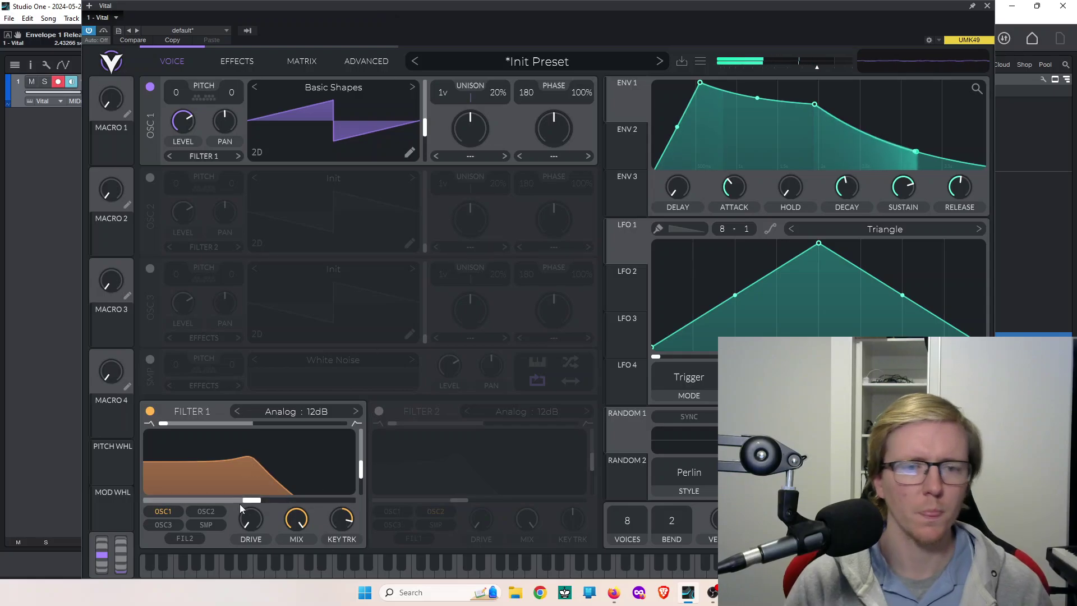
drag(252, 500, 230, 505)
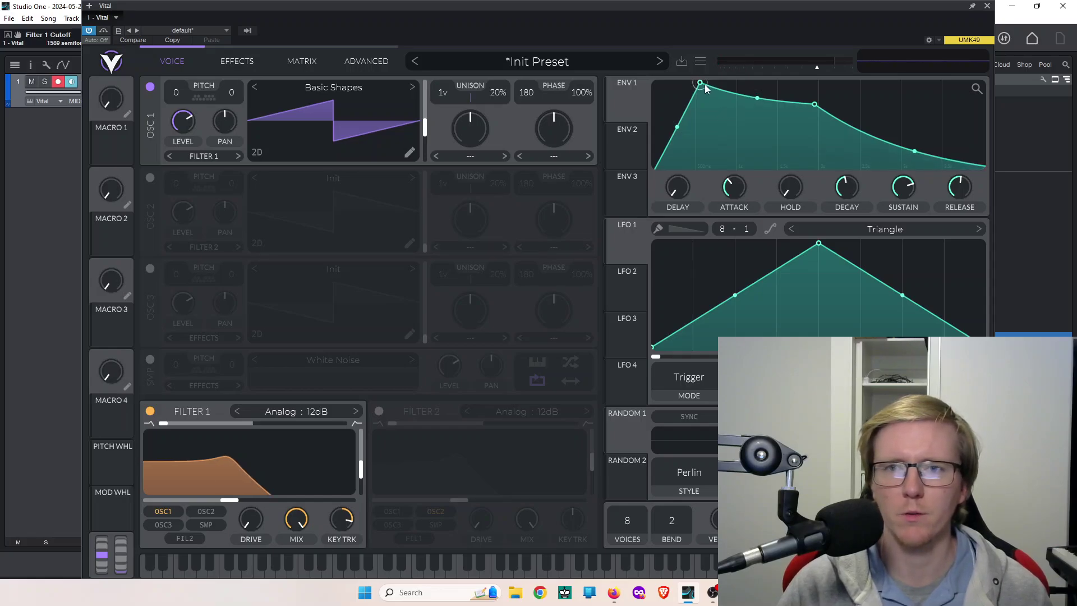
- Shape envelope 1 as a short pluck with zero attack, about 0.46 seconds decay, zero sustain and practically no release
drag(704, 84, 399, 5)
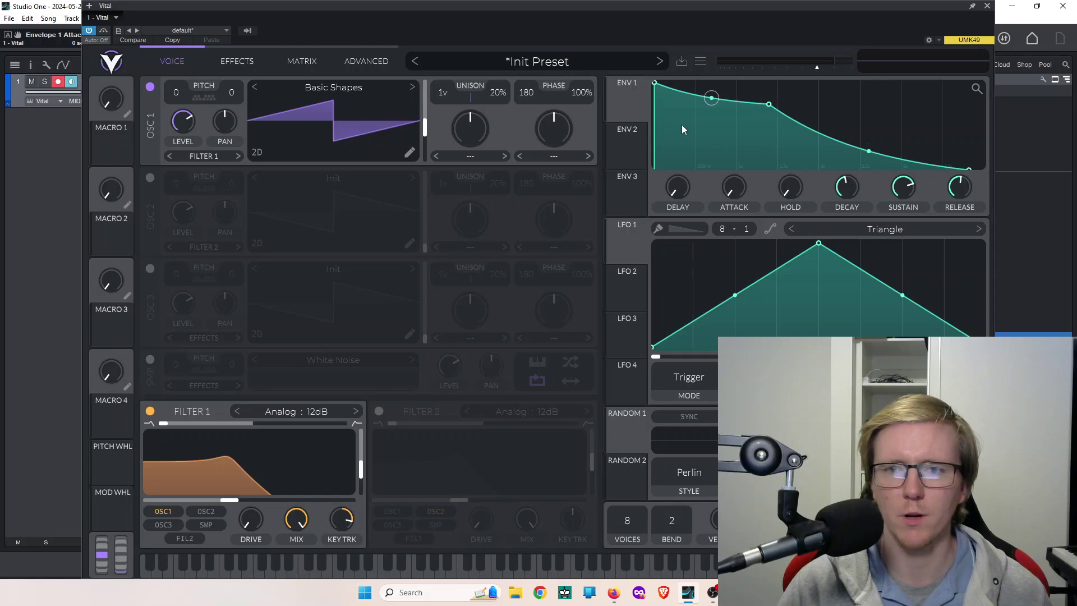
drag(769, 107, 689, 296)
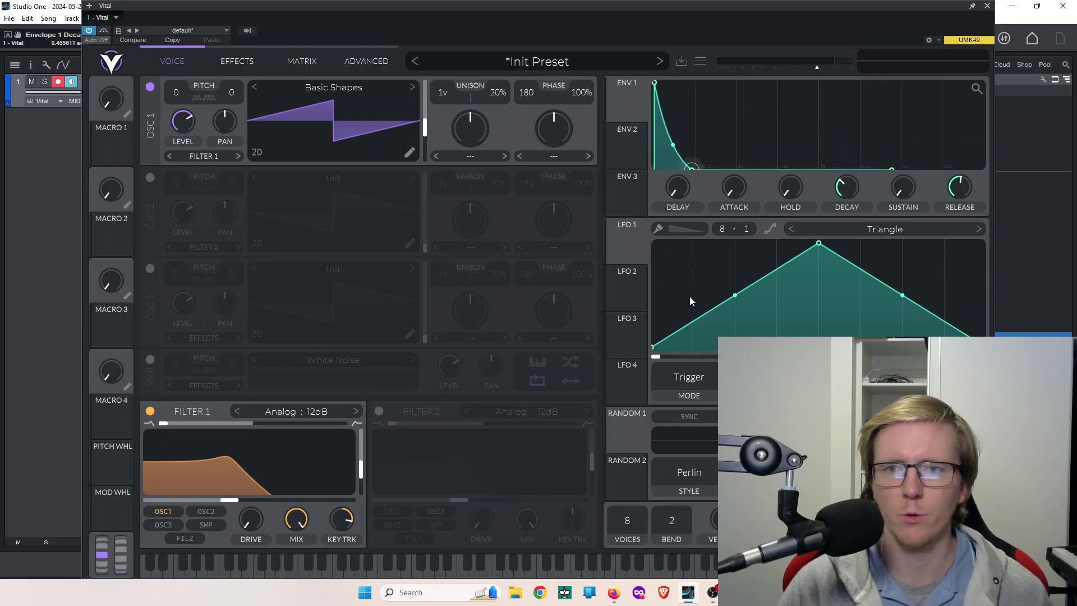
drag(963, 181, 963, 235)
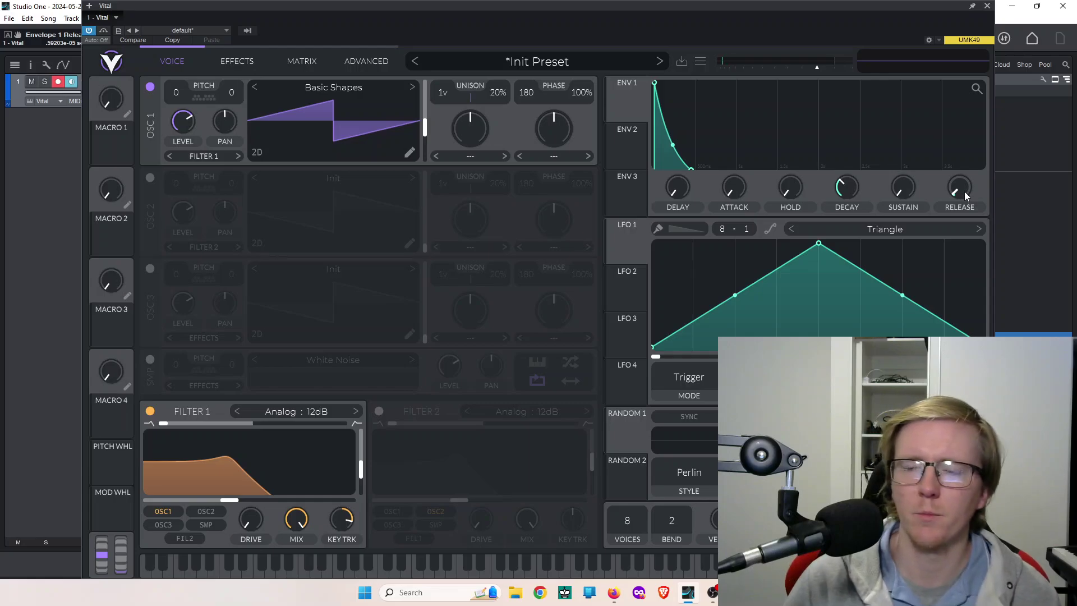
- Raise envelope 1's release to about 3.04 seconds, then lengthen its decay and curve it more steeply
drag(960, 189, 975, 149)
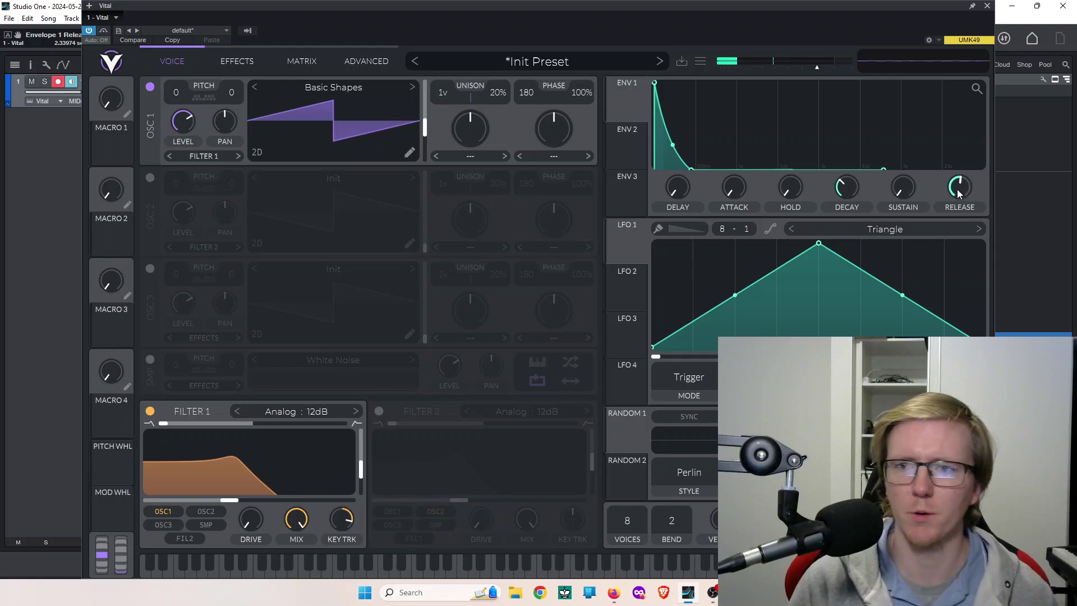
drag(958, 194, 959, 189)
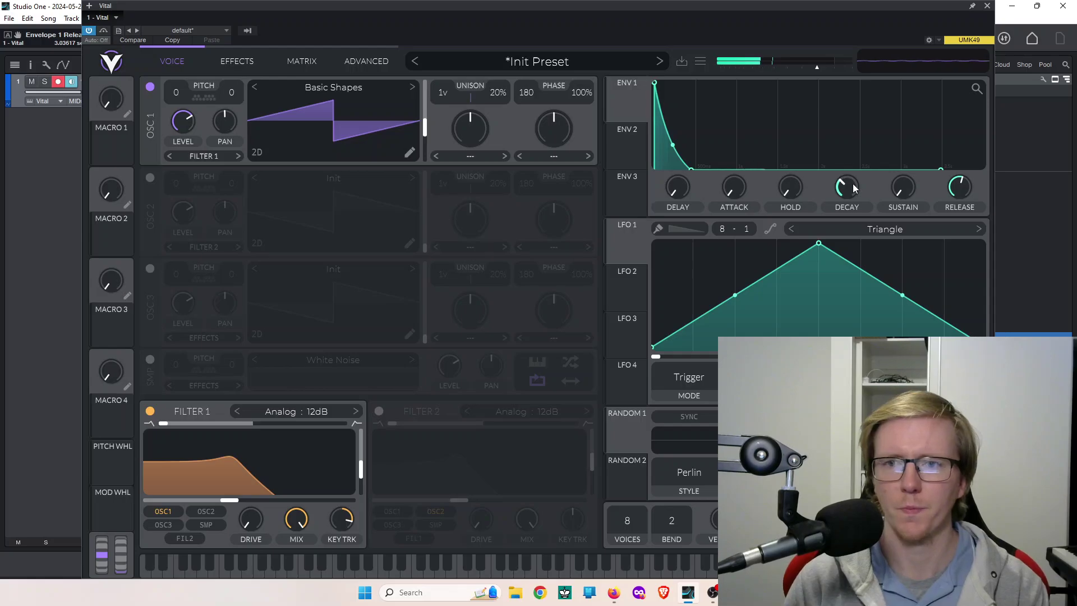
drag(850, 191, 847, 174)
drag(715, 147, 698, 166)
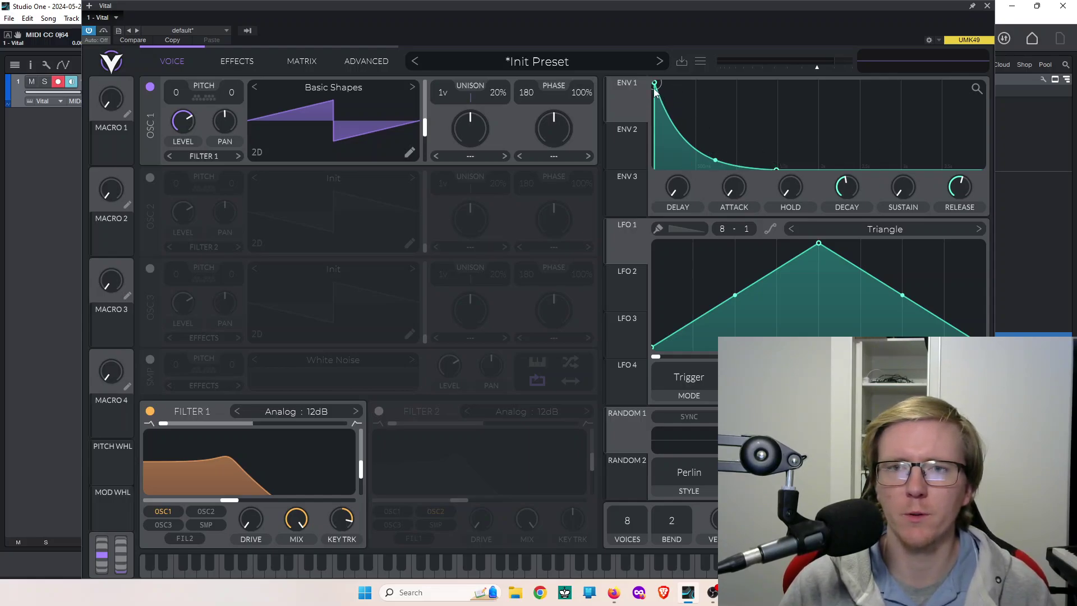
- Set envelope 1's attack to about 0.22 seconds, raise sustain with a slightly shorter decay, and set release to about 1.43 seconds
drag(654, 90, 672, 84)
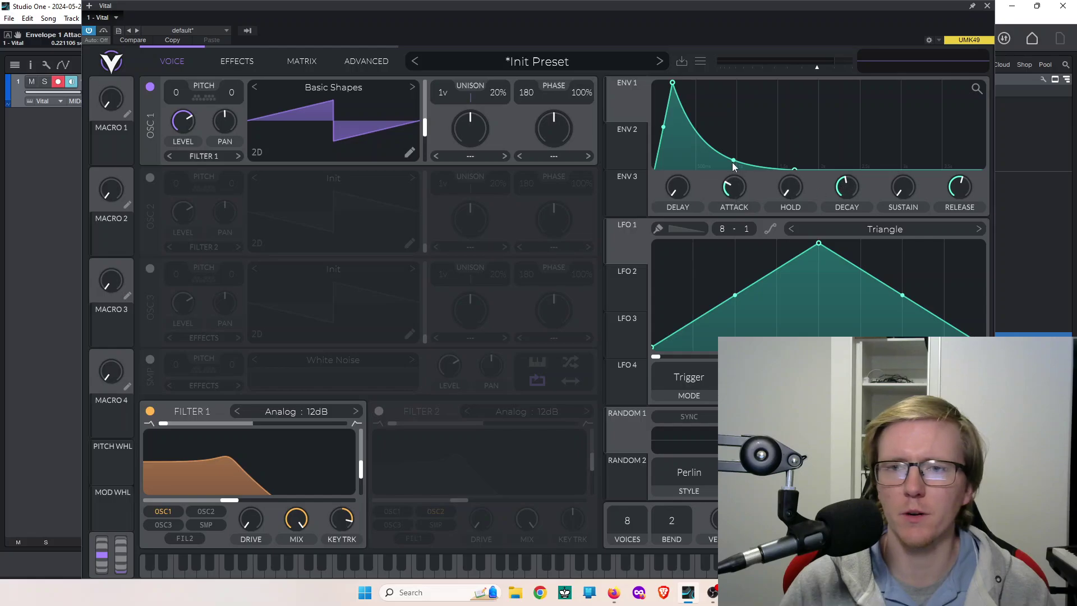
drag(795, 168, 765, 112)
drag(957, 192, 961, 196)
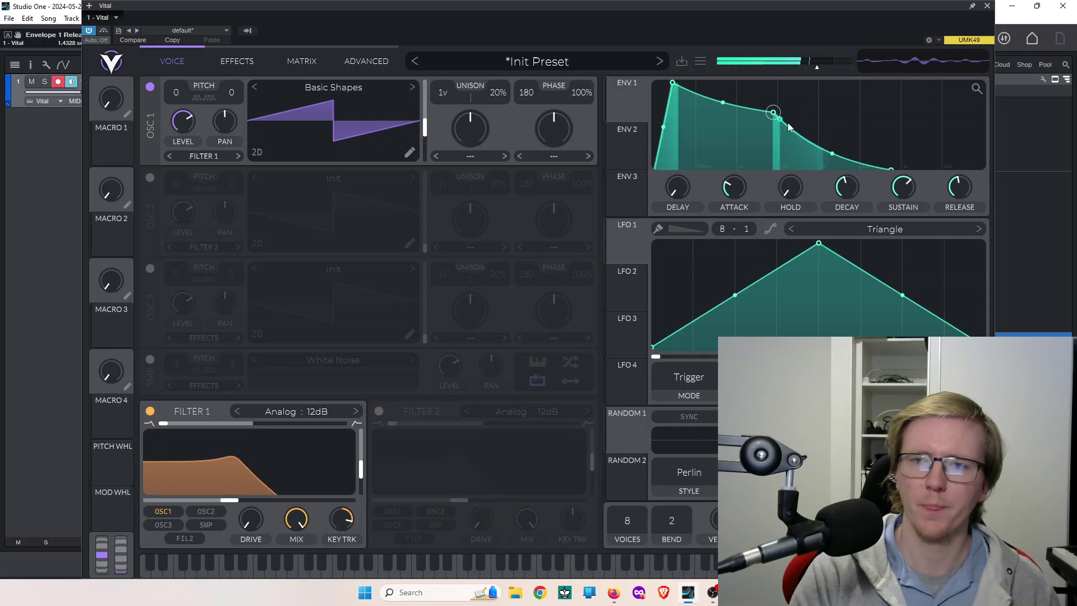
- Cut envelope 1's release to zero for comparison, then bring it up to about 1.70 seconds
drag(960, 186, 960, 235)
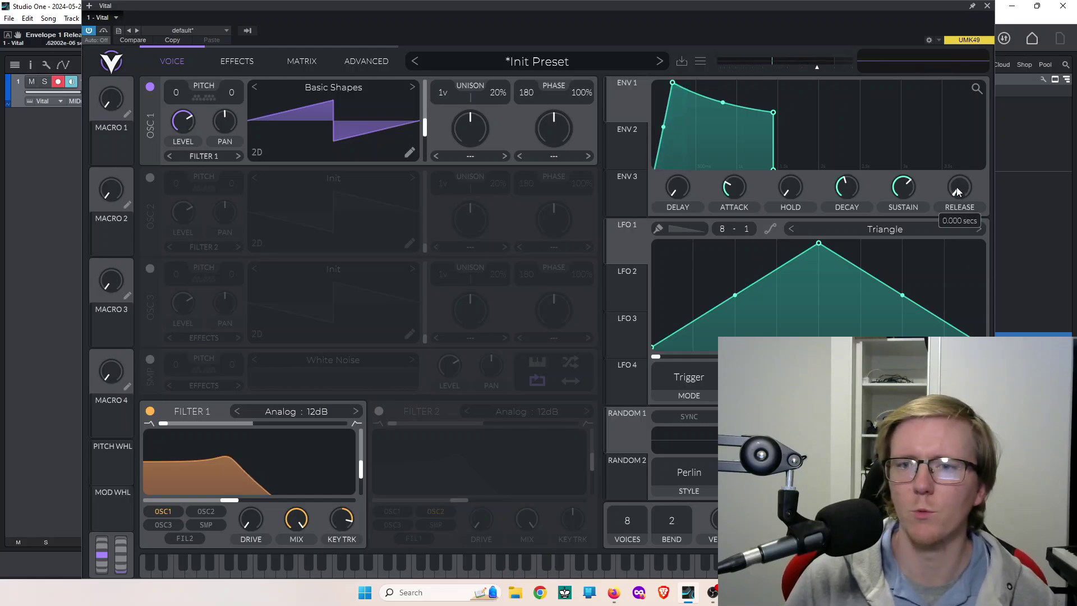
mouse_move(957, 187)
mouse_down()
mouse_move(963, 139)
mouse_move(668, 208)
mouse_up()
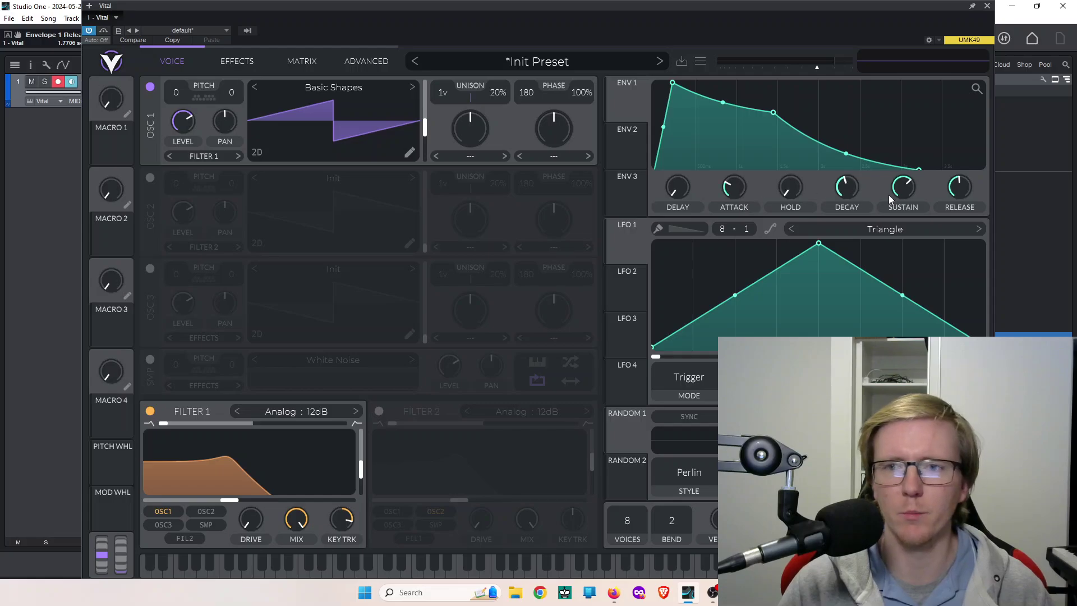
scroll(956, 190, down, 2)
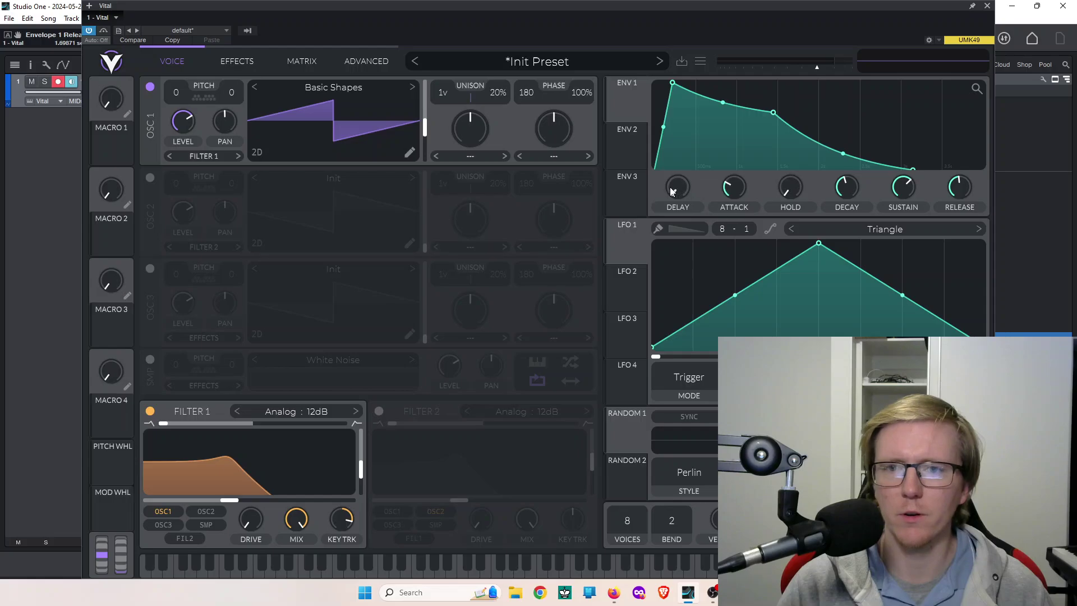
- Try a delay of about 0.28 seconds on envelope 1, then reset the delay to zero
drag(681, 187, 715, 163)
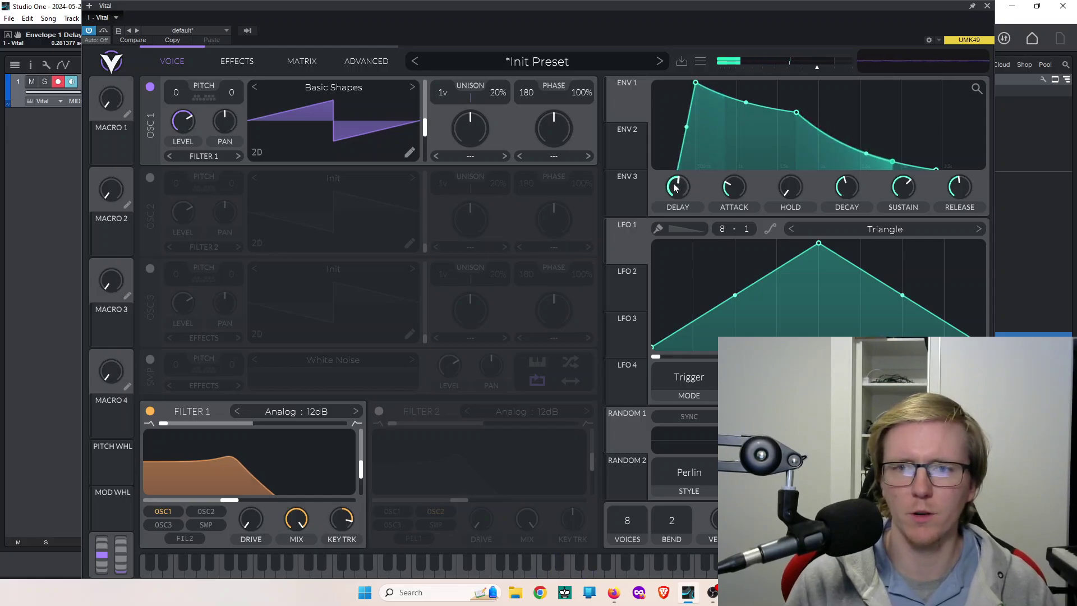
drag(693, 191, 677, 237)
- Set the hold time of envelope 1 to about 0.69 seconds
mouse_move(796, 188)
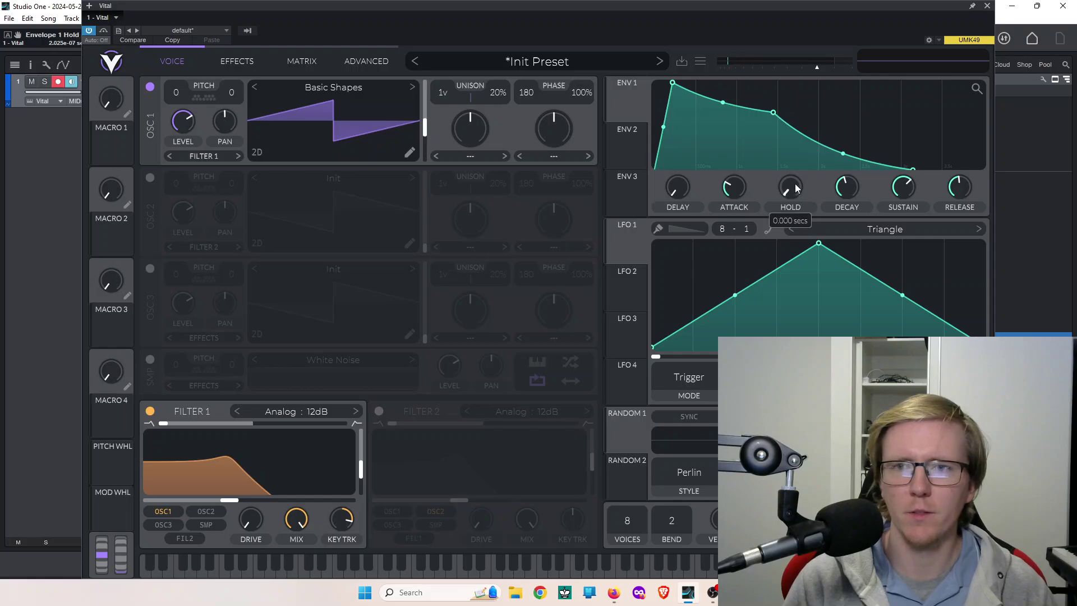
drag(799, 172, 808, 128)
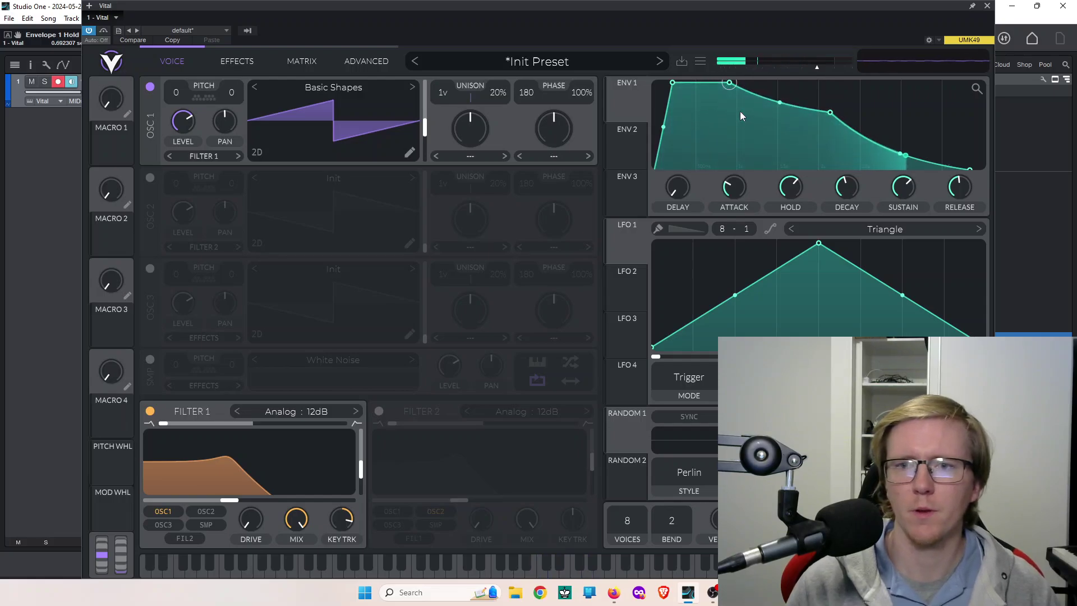
- Reset envelope 1's hold and attack to zero and lower its sustain to zero, leaving a decaying pluck shape
drag(812, 181, 750, 280)
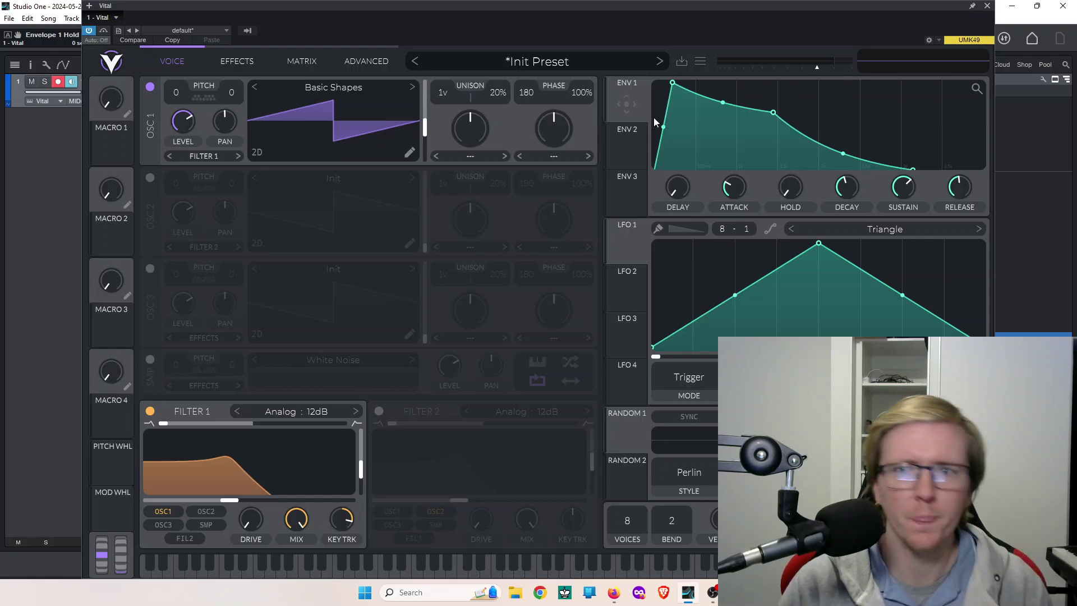
drag(733, 187, 734, 219)
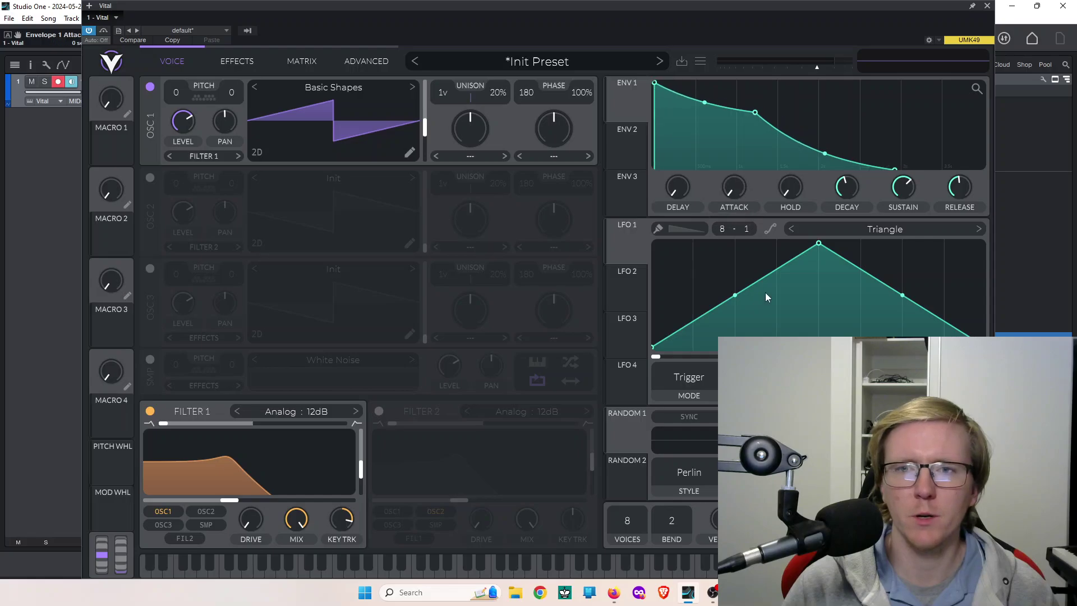
drag(772, 106, 698, 184)
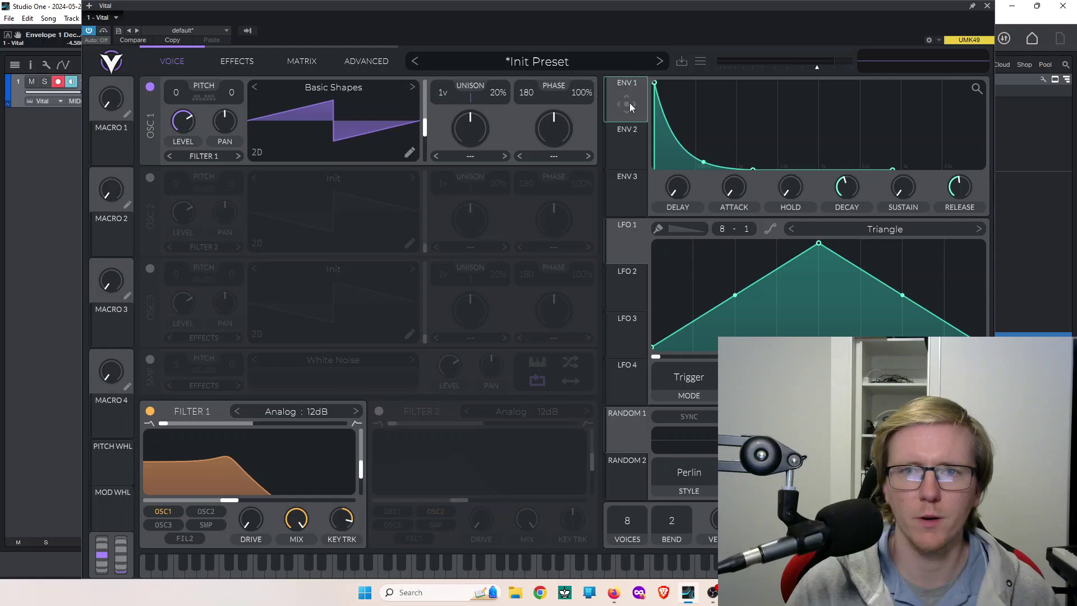
- Assign envelope 1 to the filter 1 cutoff and reduce the modulation amount to about 28.58
drag(627, 105, 249, 488)
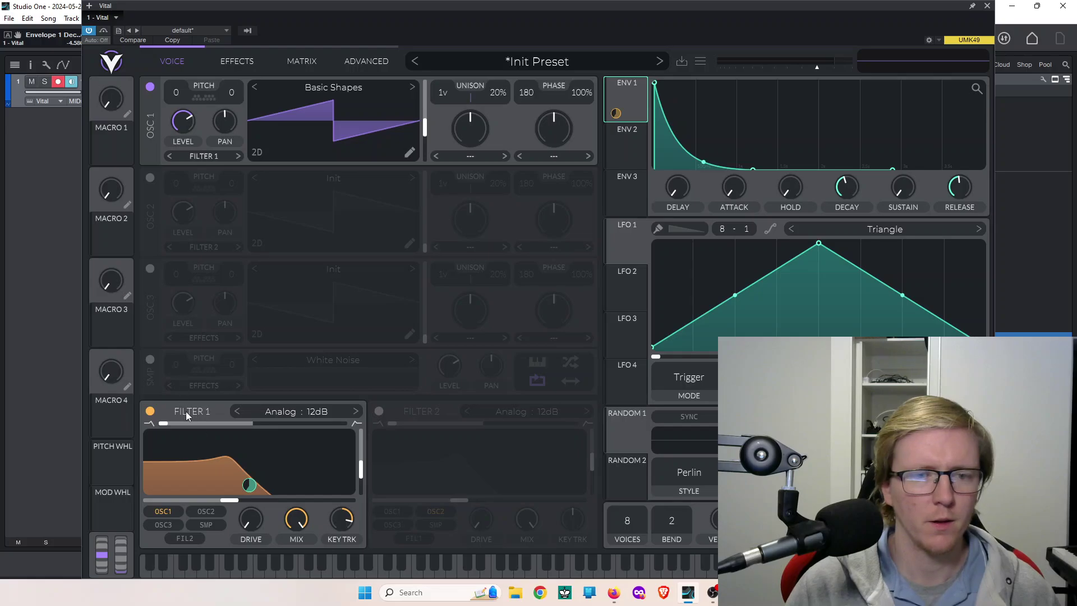
mouse_move(251, 485)
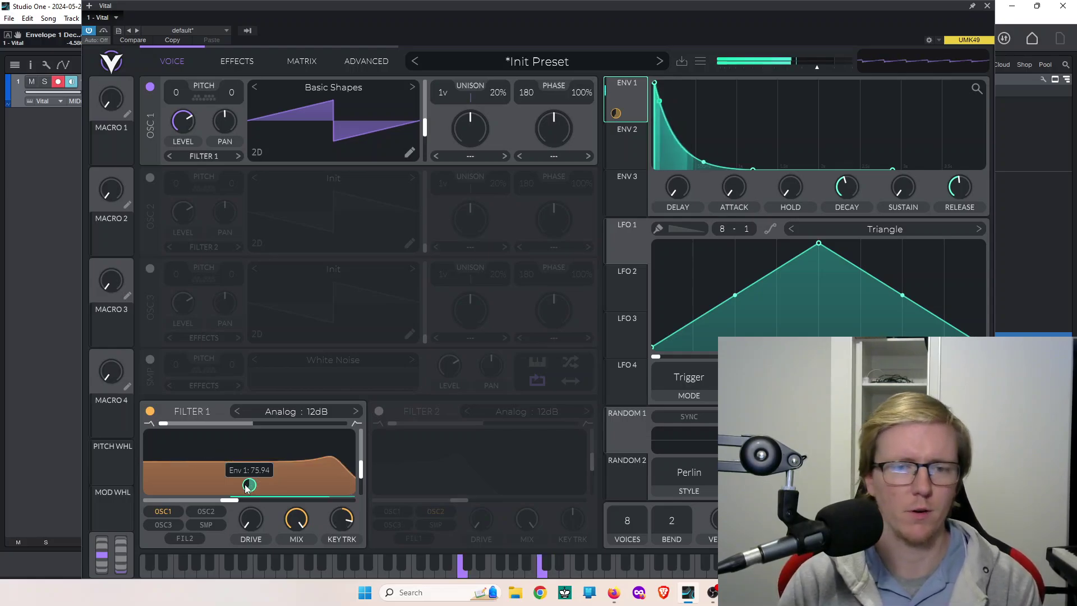
drag(249, 485, 249, 486)
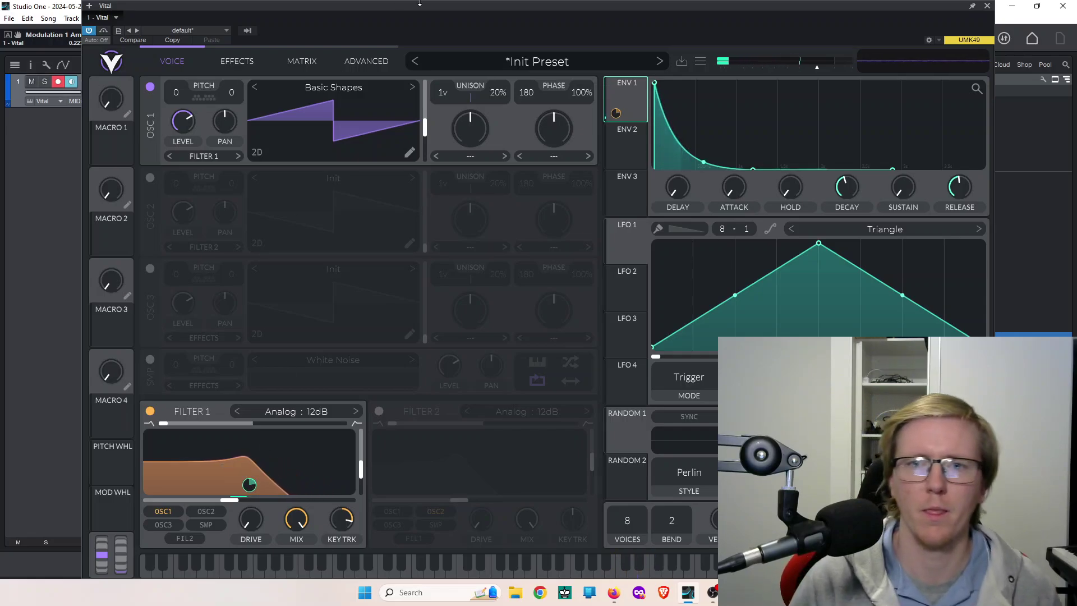
mouse_move(615, 115)
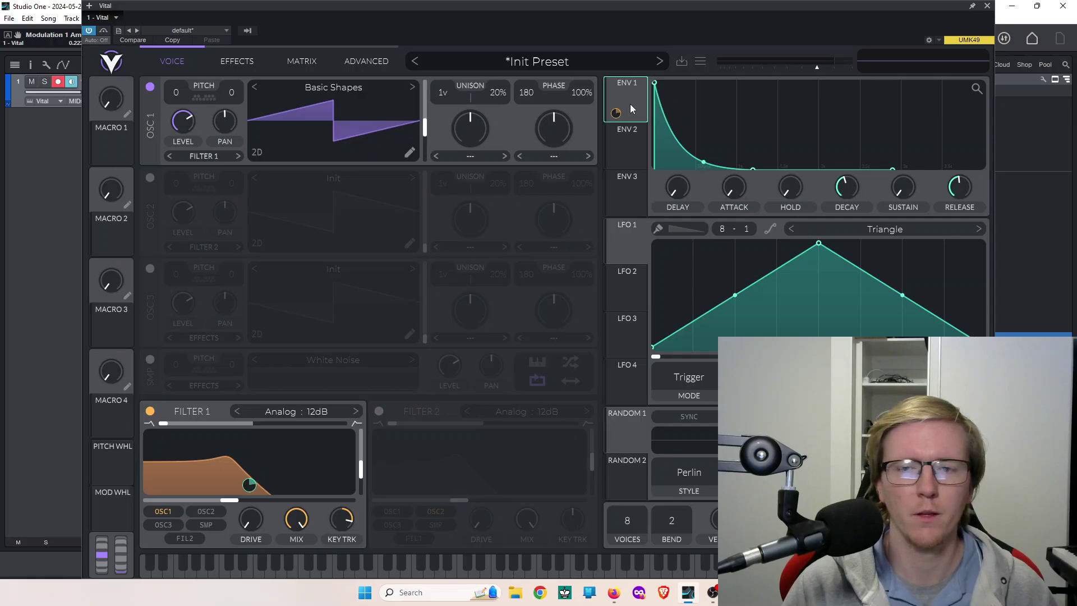
- Assign envelope 1 to oscillator 1's fine pitch and reduce that modulation amount
drag(631, 98, 233, 113)
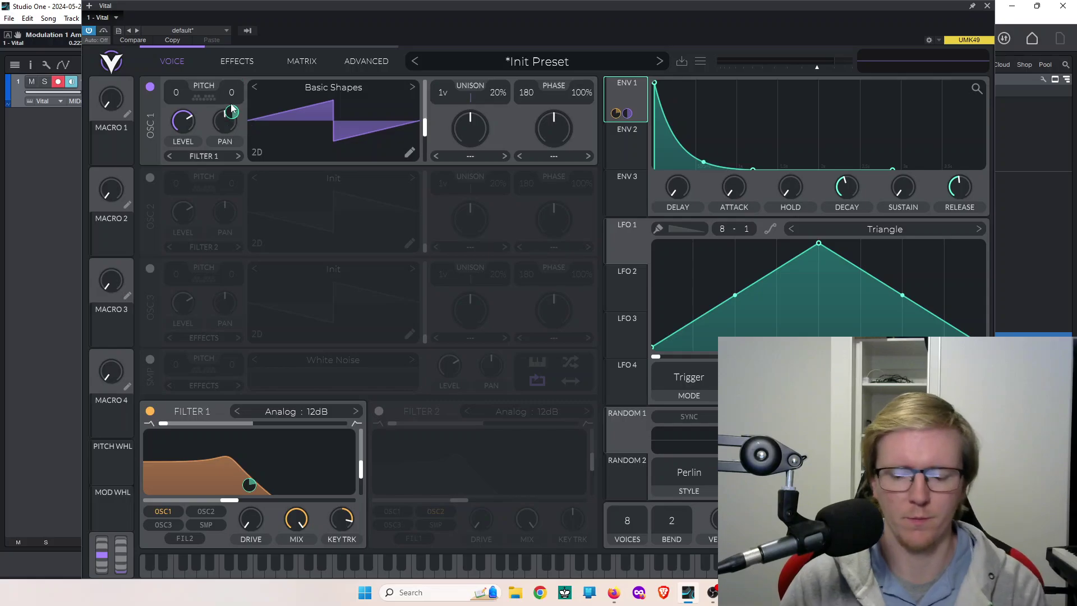
drag(231, 114, 231, 161)
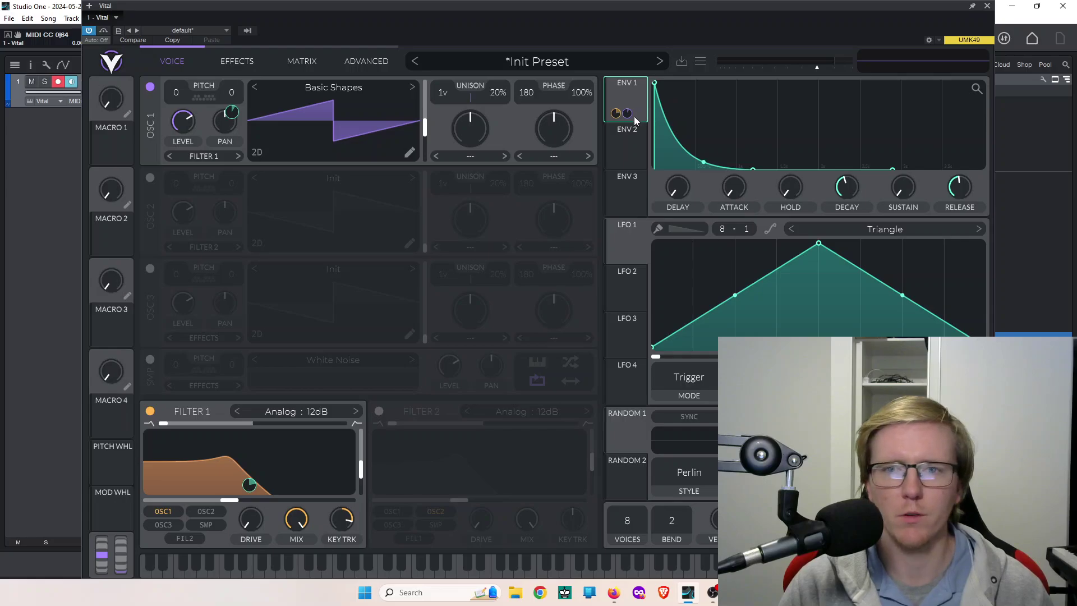
- Shape envelope 2 with a slow attack, a slightly lowered sustain, and a release of about 1.38 seconds
click(625, 149)
click(626, 194)
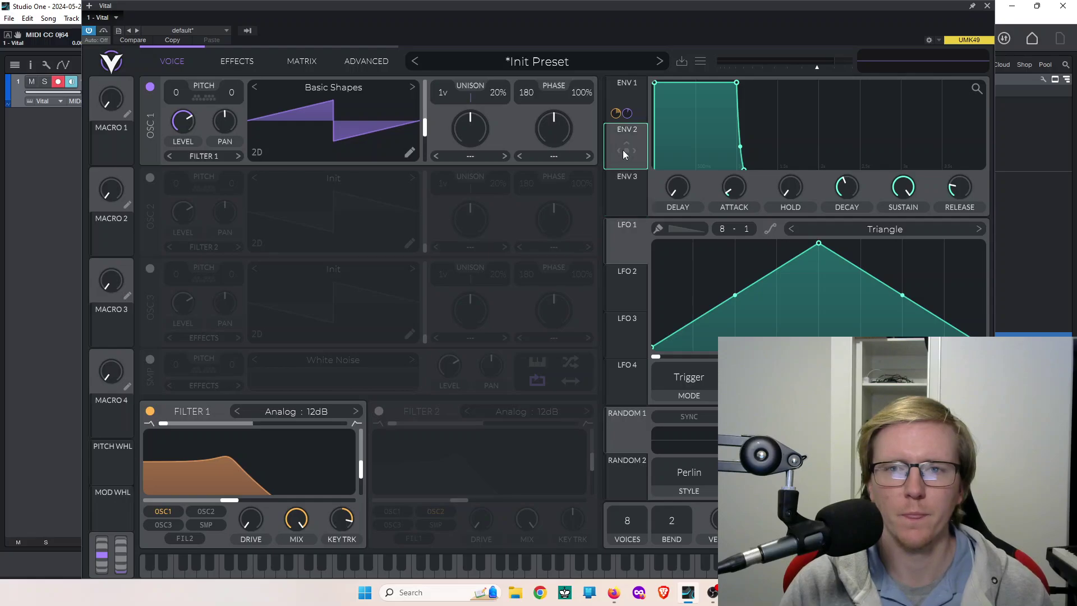
mouse_move(628, 147)
mouse_down()
mouse_move(649, 172)
mouse_move(629, 149)
mouse_up()
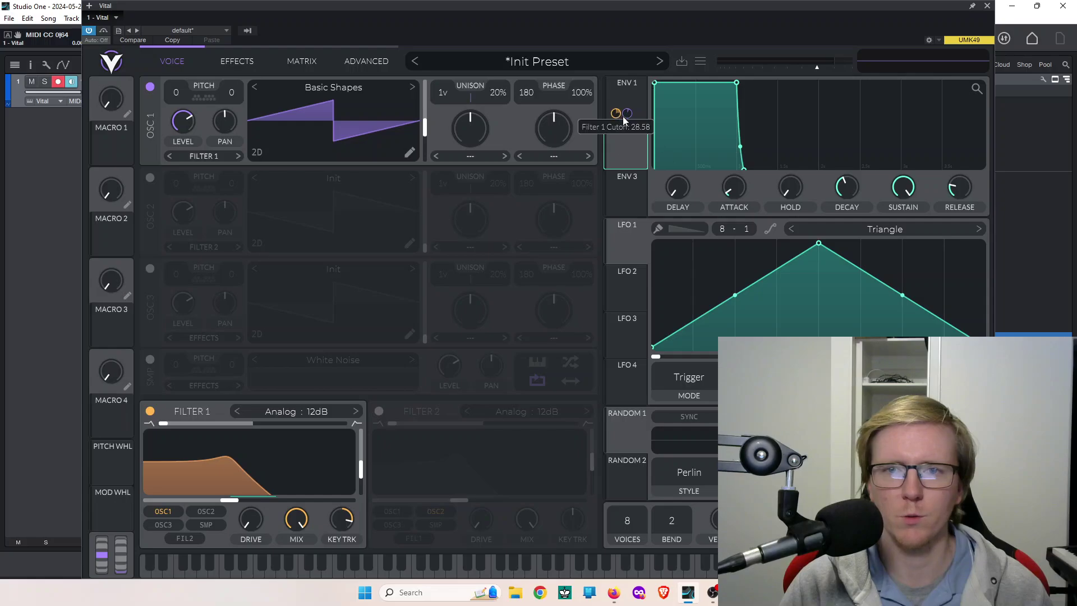
drag(656, 83, 727, 82)
drag(810, 83, 828, 104)
drag(834, 169, 941, 168)
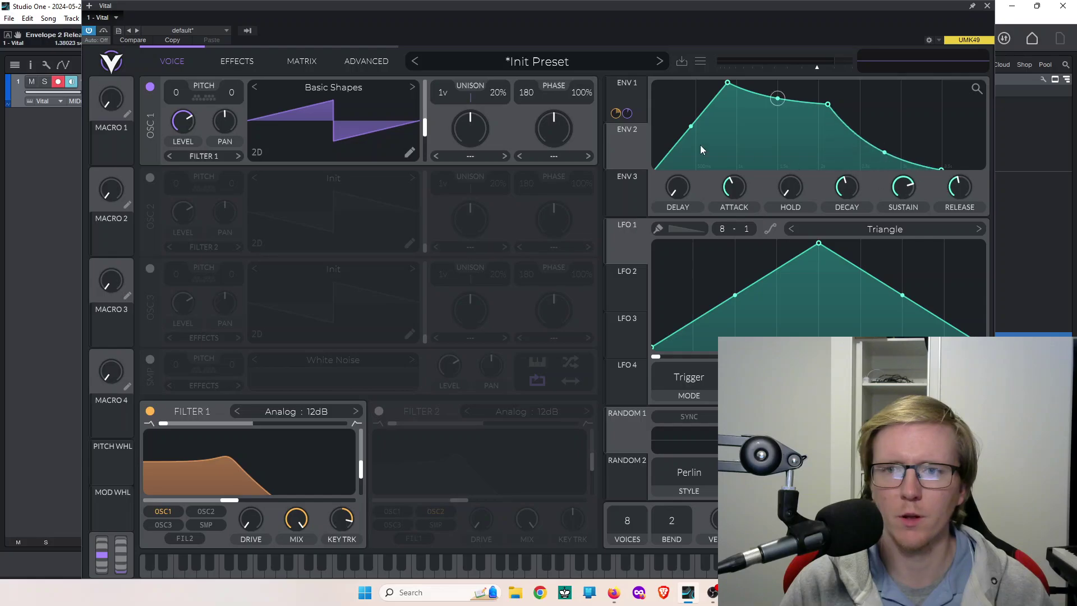
- Assign envelope 2 to the filter 1 cutoff with a small modulation amount
click(634, 109)
click(631, 147)
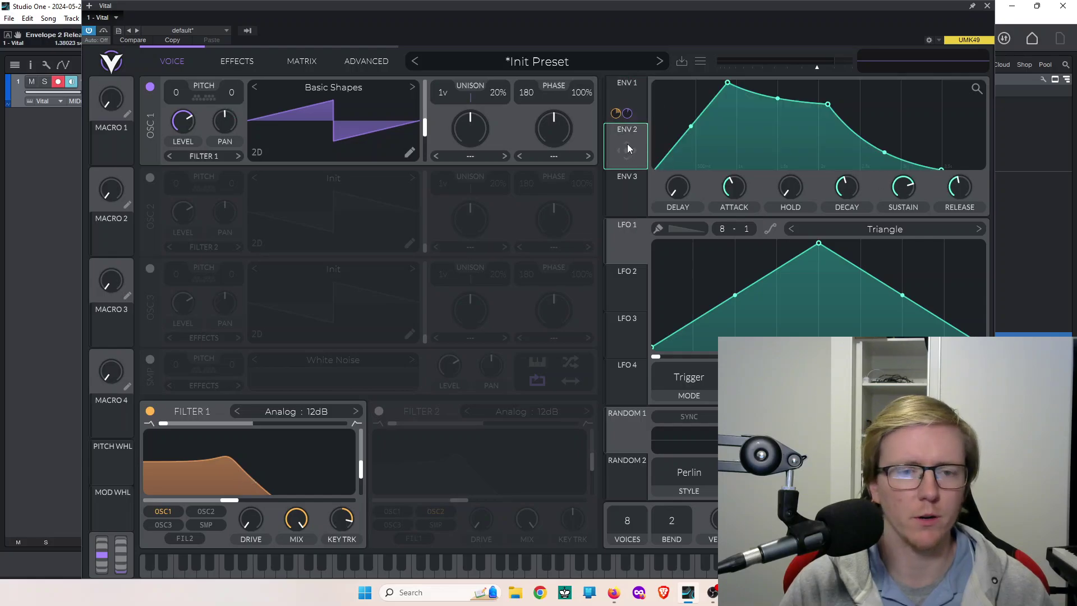
drag(629, 140, 255, 505)
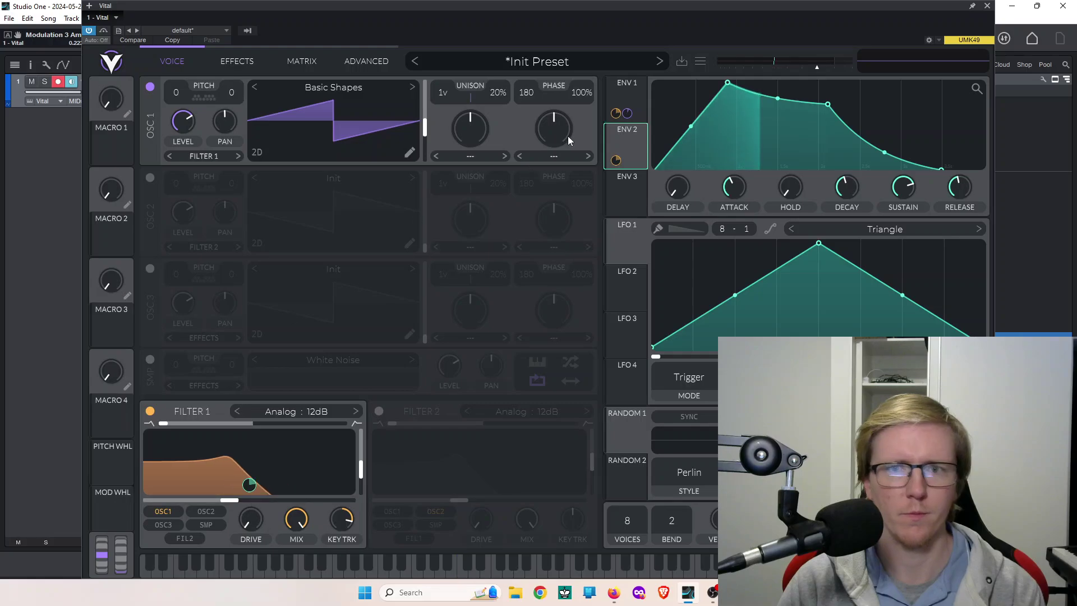
- Raise envelope 1's sustain to about half, and give envelope 2 zero sustain with a decay of about 0.39 seconds
click(623, 92)
drag(921, 198, 908, 138)
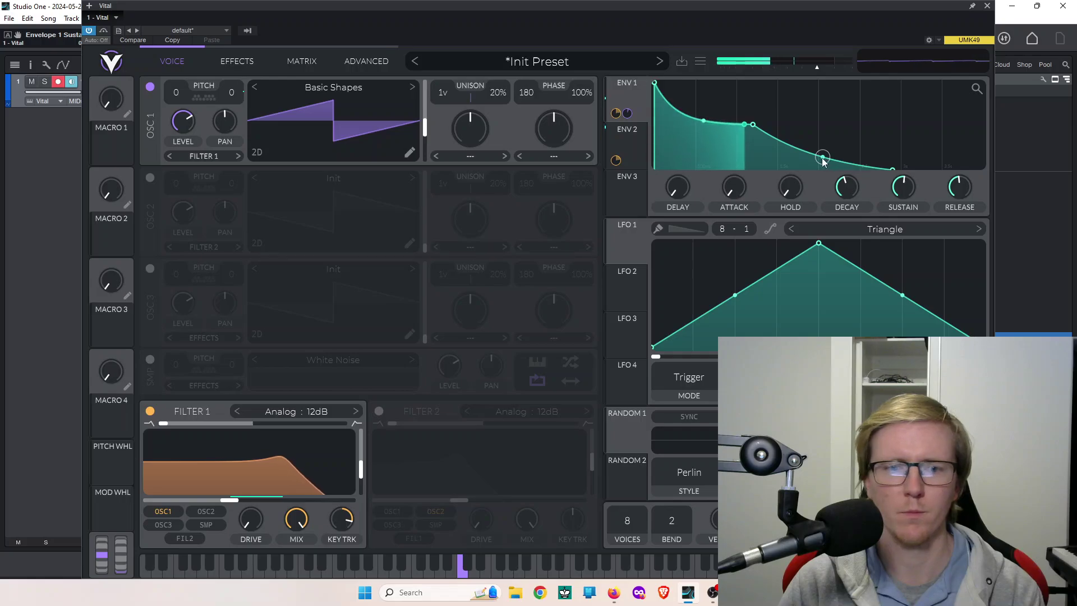
click(637, 156)
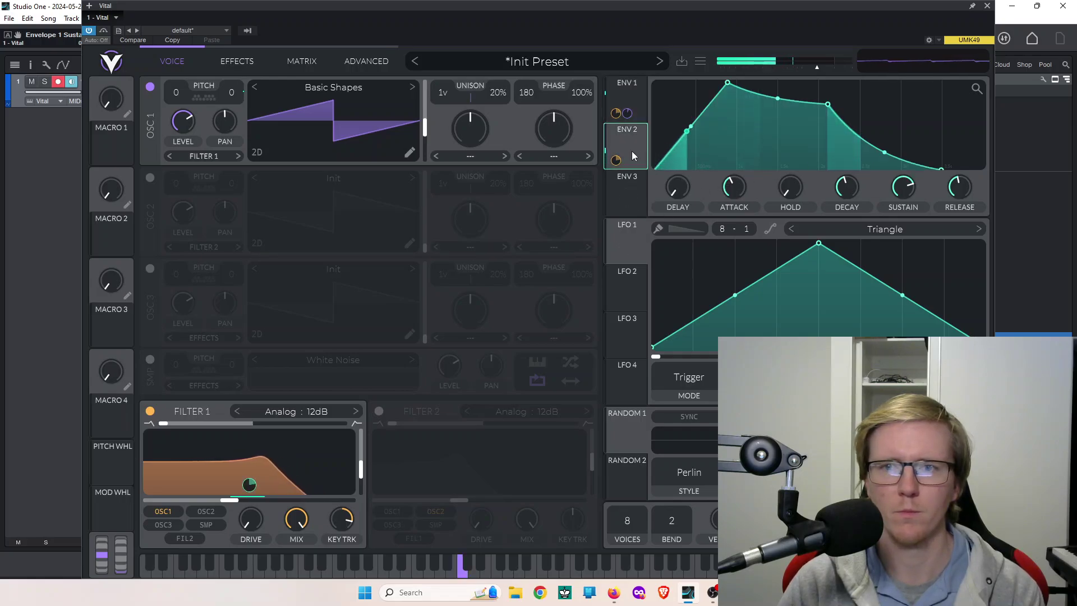
drag(833, 119, 759, 191)
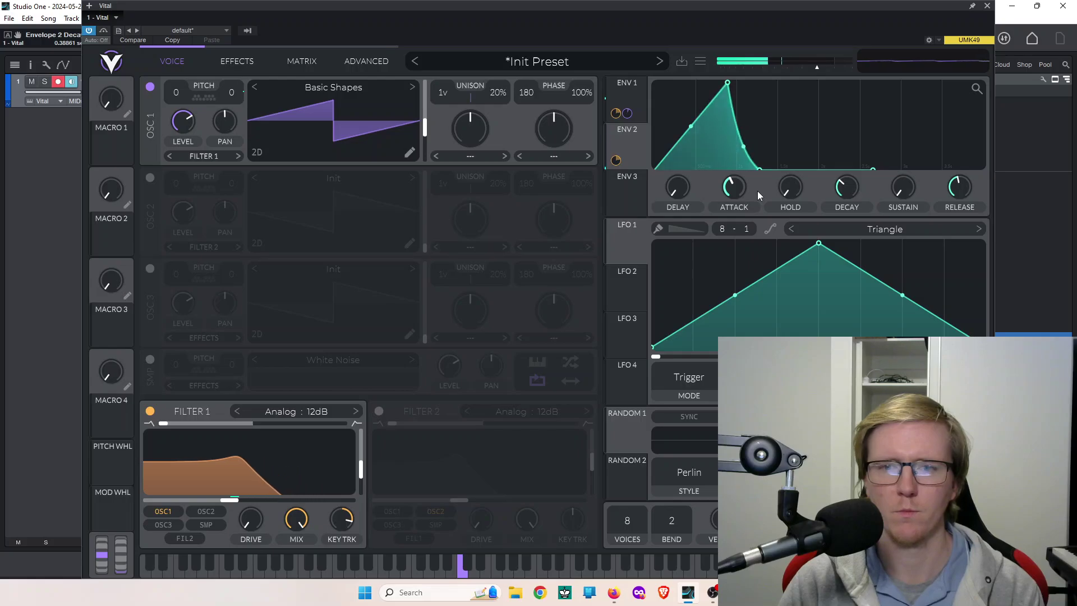
- Remove envelope 2's modulation from the filter 1 cutoff
click(631, 104)
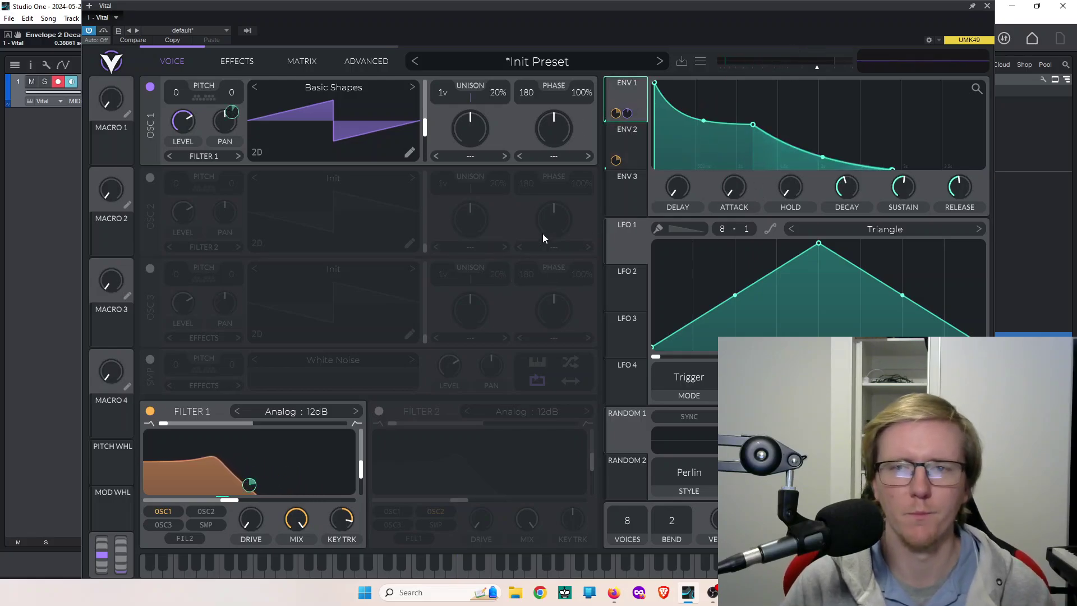
right_click(620, 164)
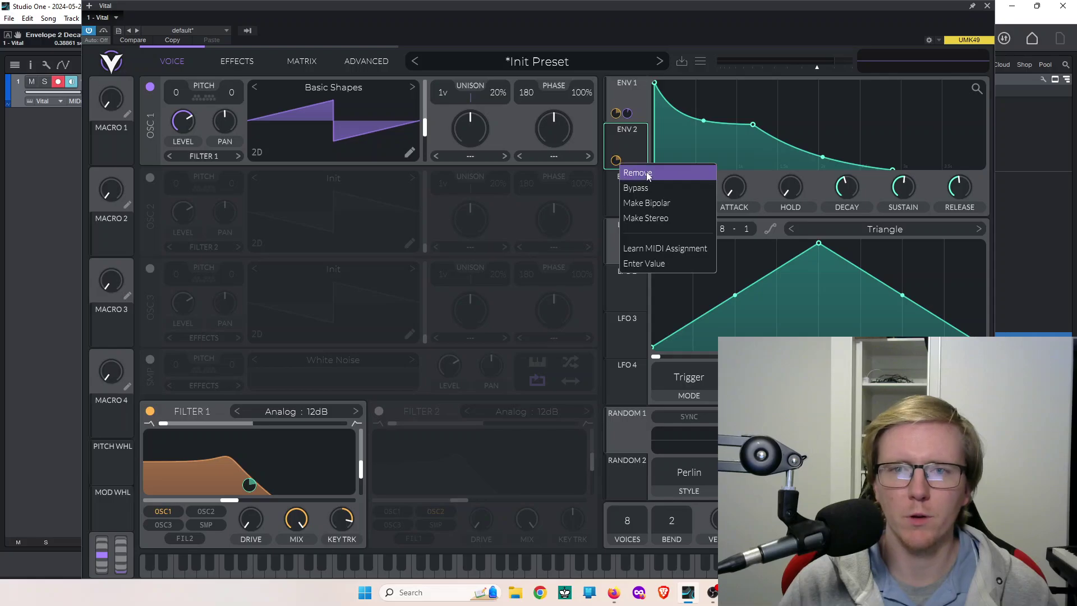
click(625, 172)
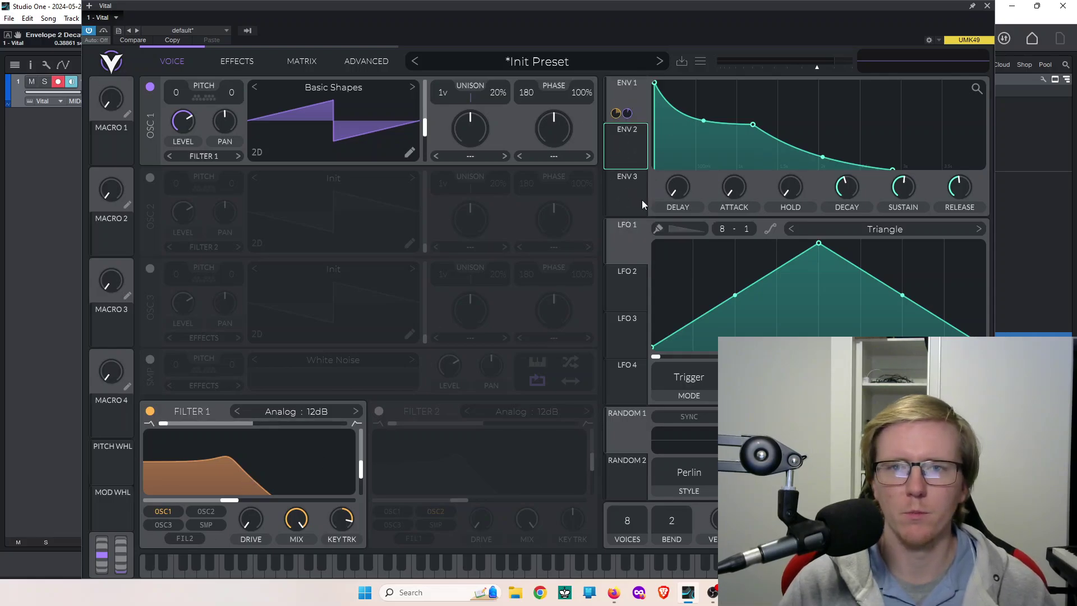